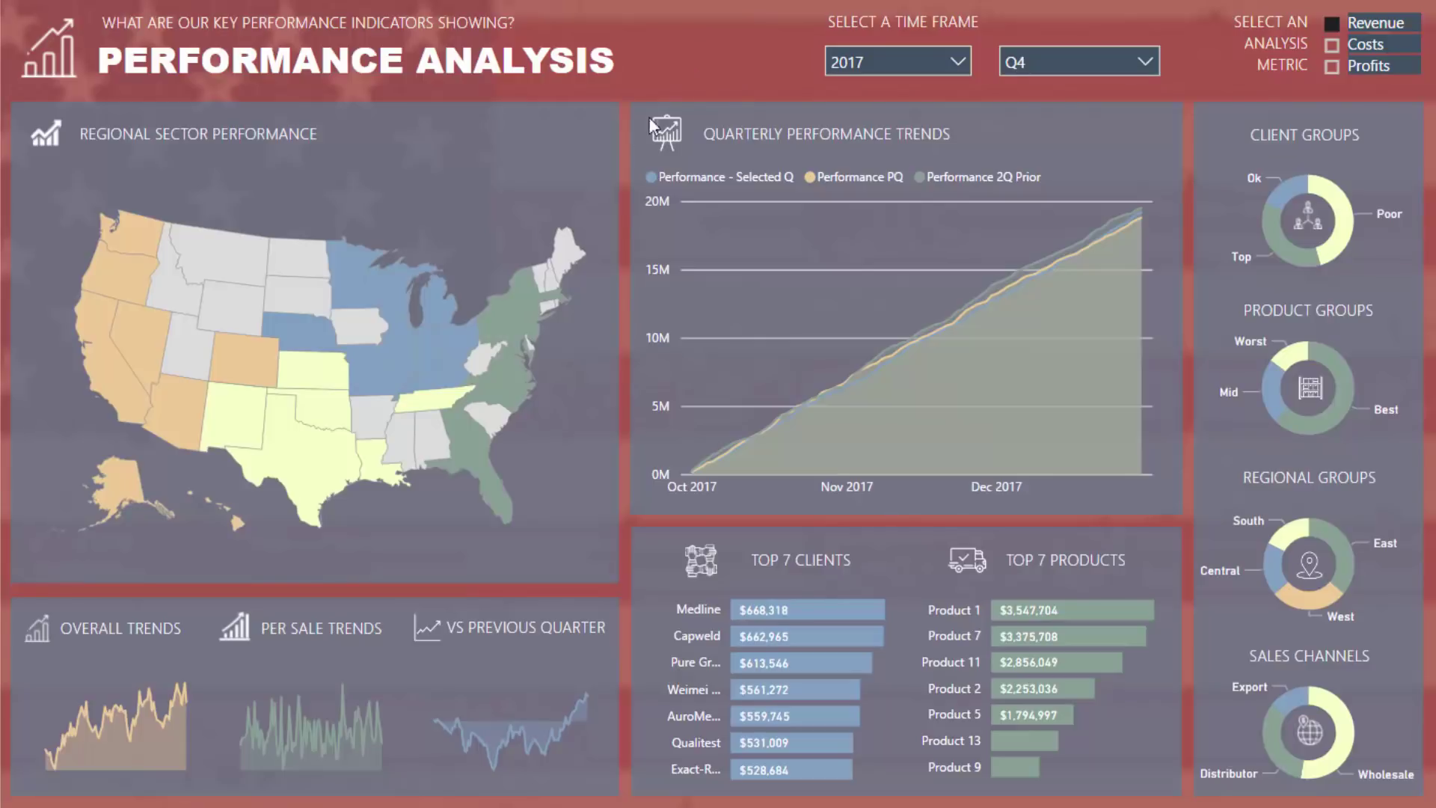
Step: Cycle the analysis metric slicer through Costs, Profits, Revenue and Costs, finishing on Profits
mouse_move(558, 167)
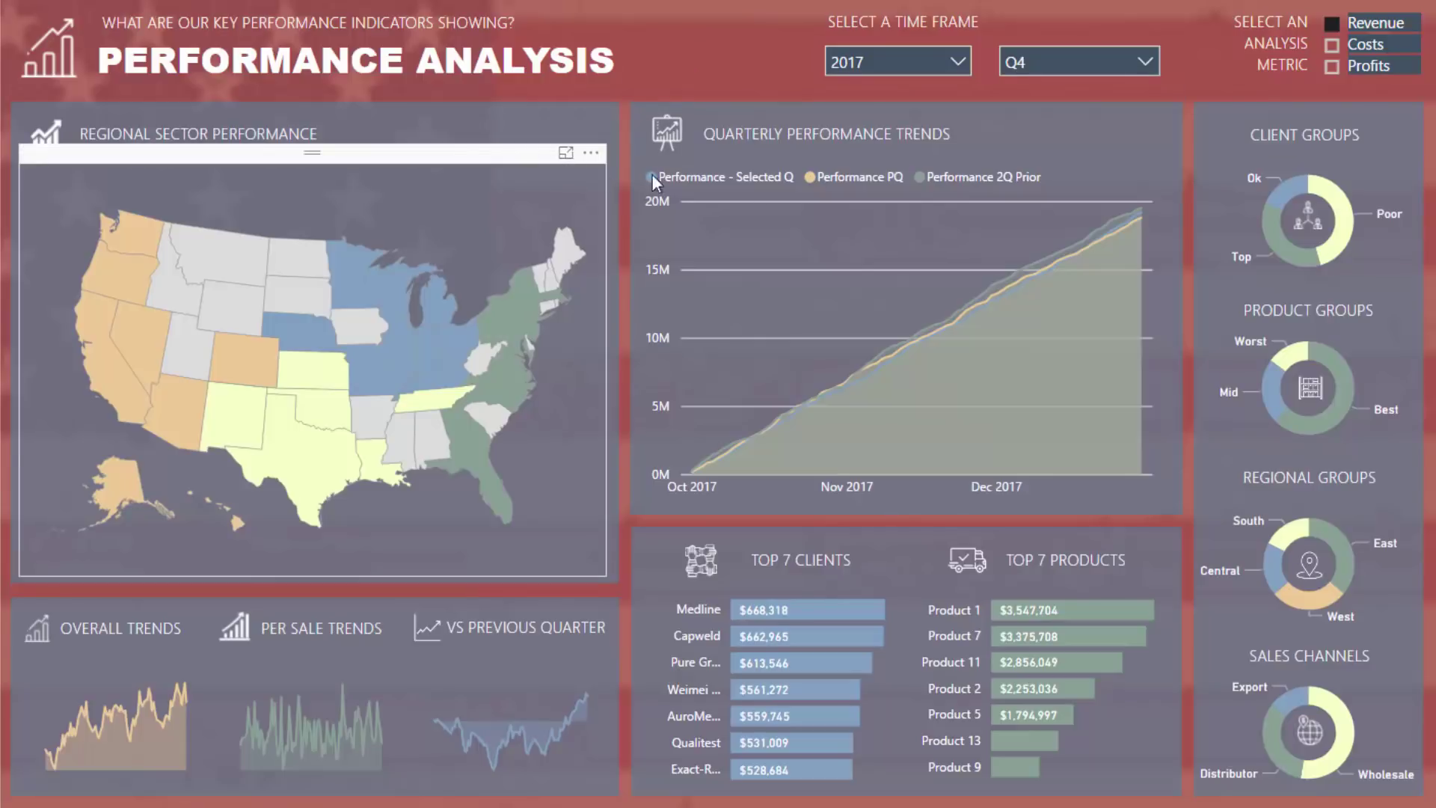
mouse_move(810, 221)
mouse_move(773, 320)
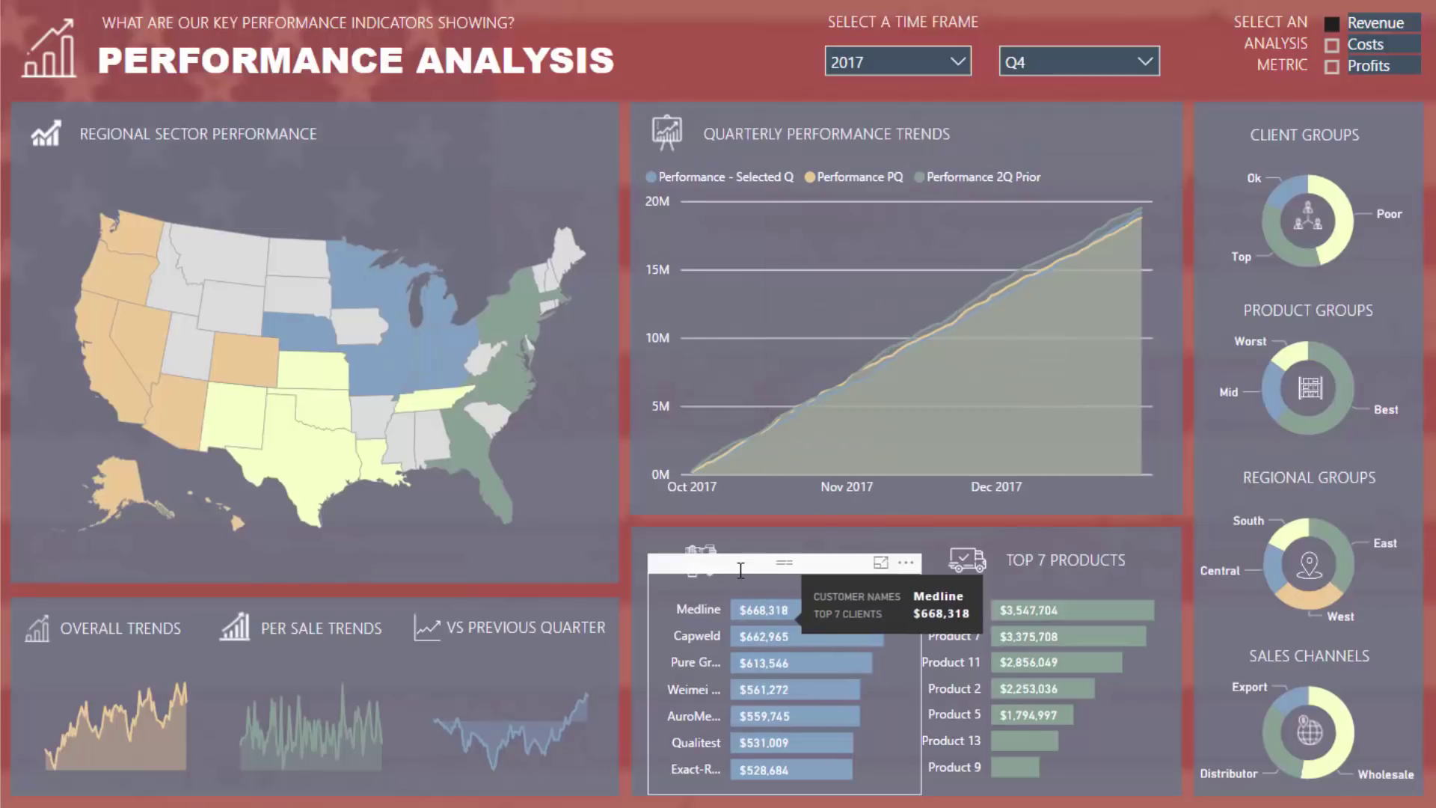
mouse_move(653, 541)
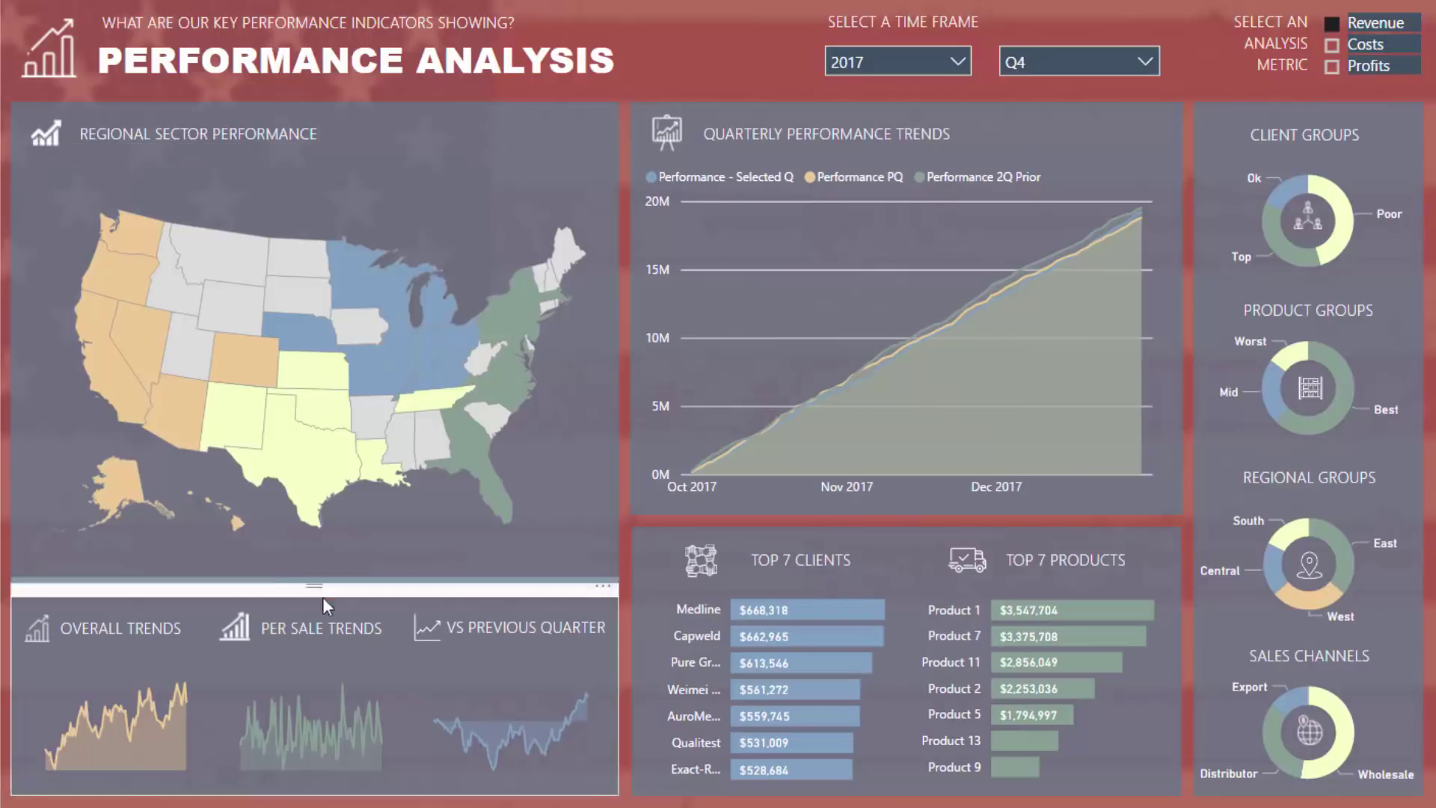
mouse_move(146, 715)
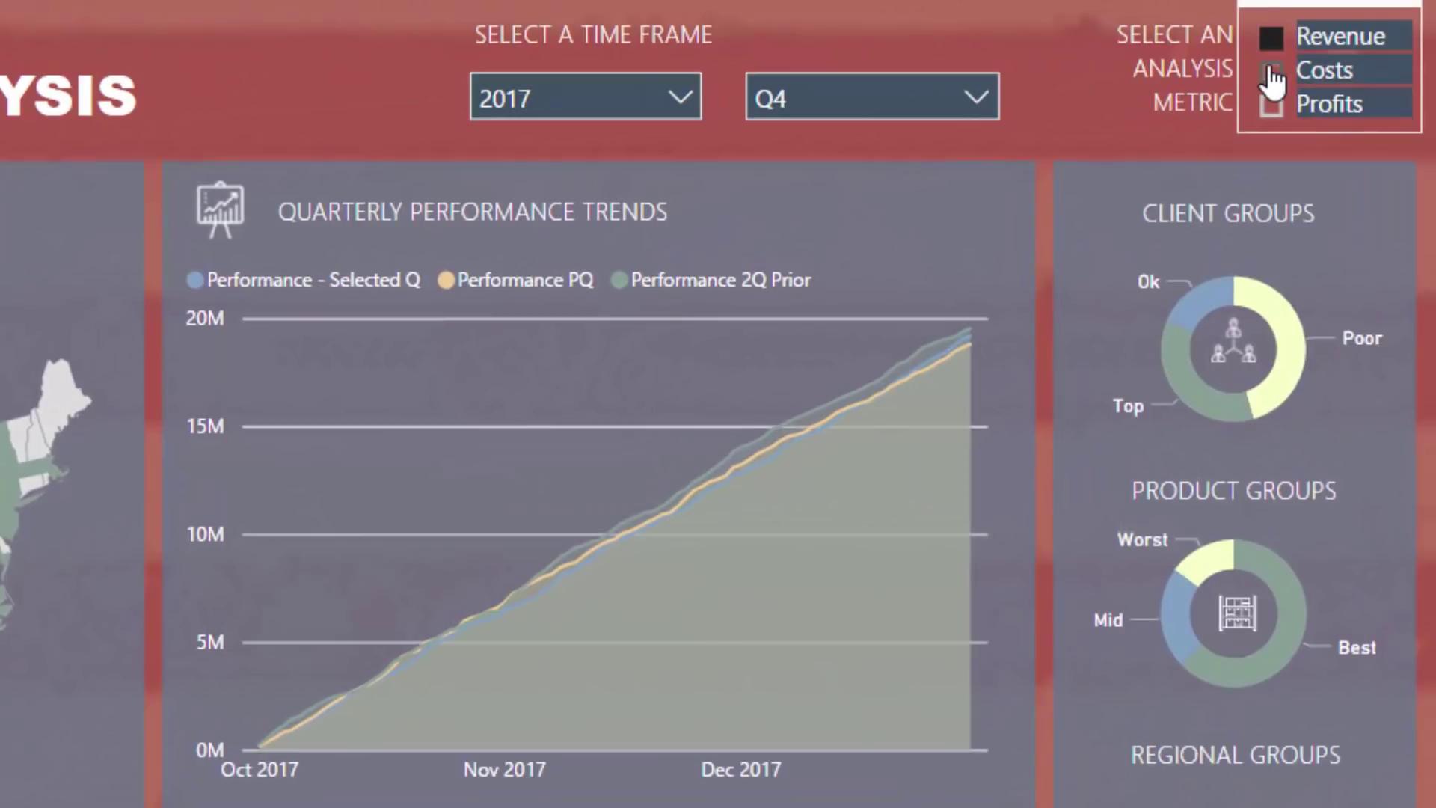
left_click(1271, 73)
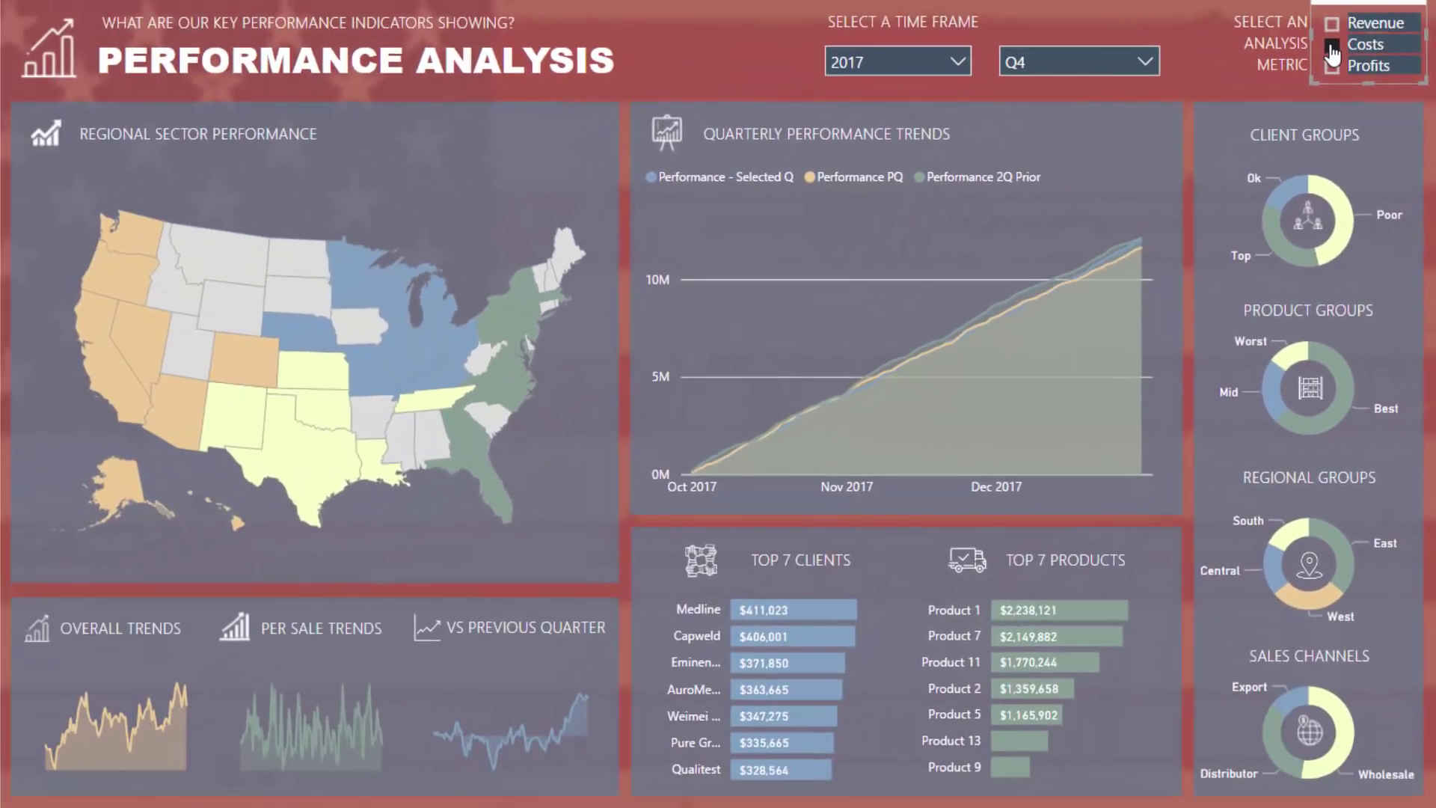
left_click(1332, 65)
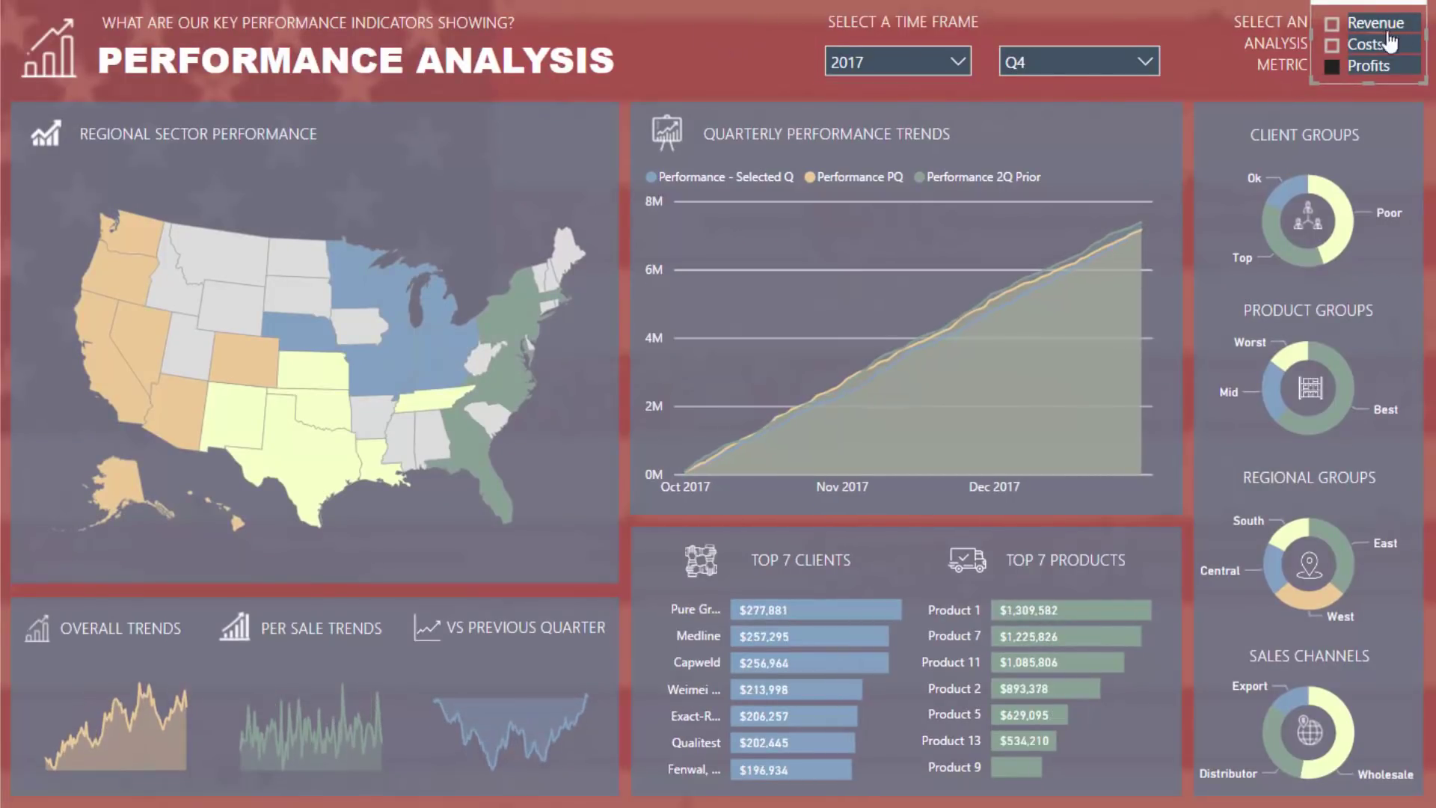
left_click(1334, 24)
left_click(1334, 47)
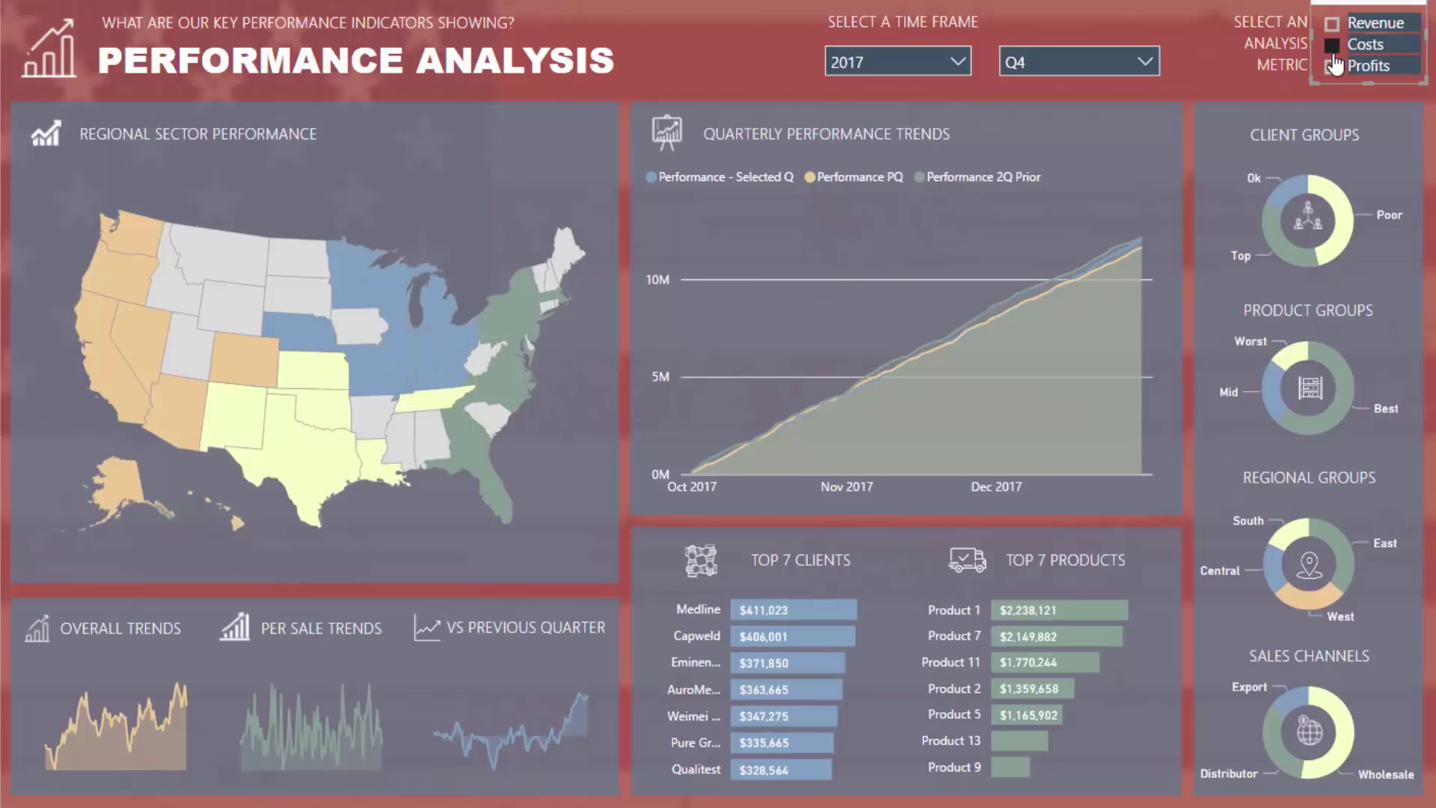
left_click(1333, 66)
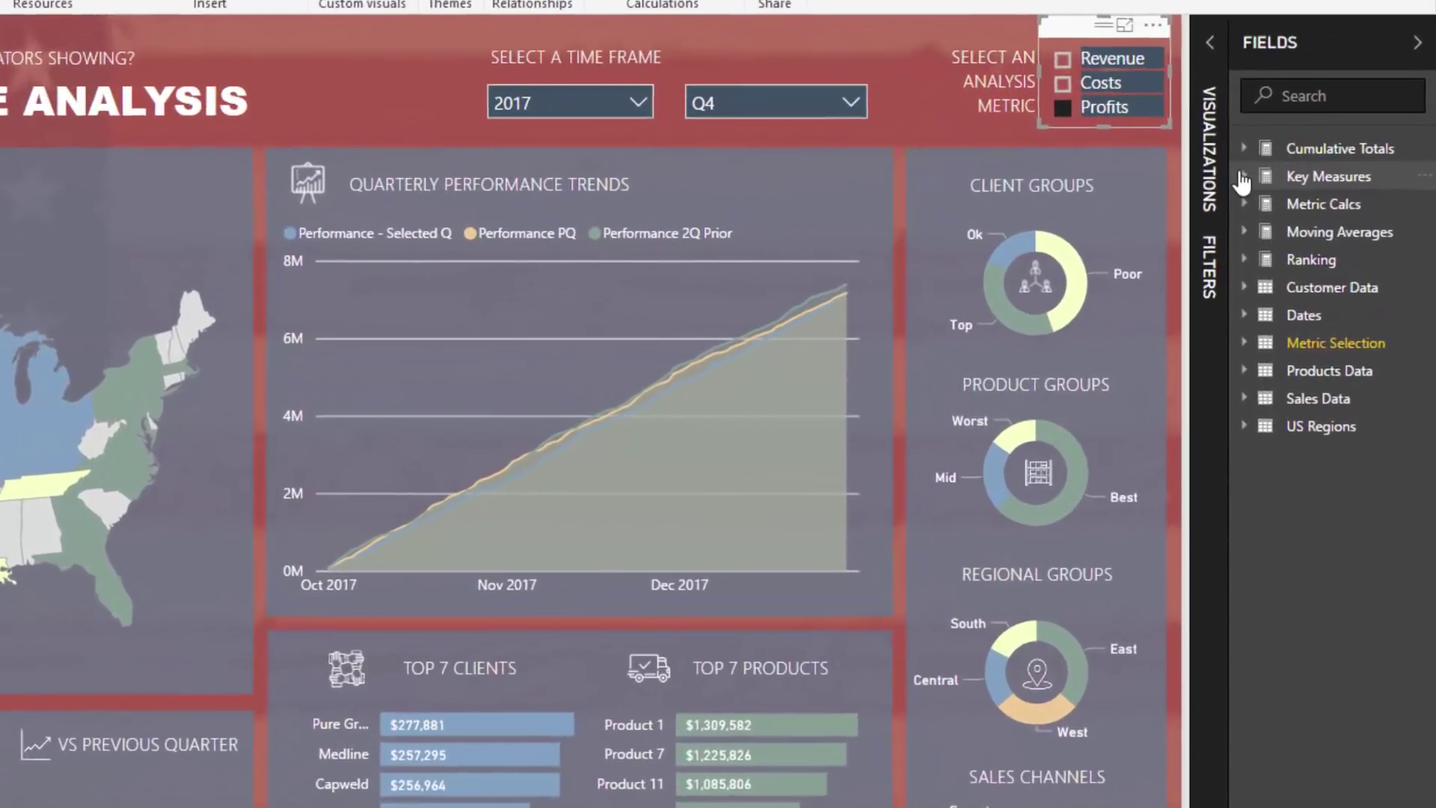
Step: Inspect the Total Costs, Total Profits and Total Sales measures, widen the Fields pane, and expand Metric Calcs
left_click(1273, 210)
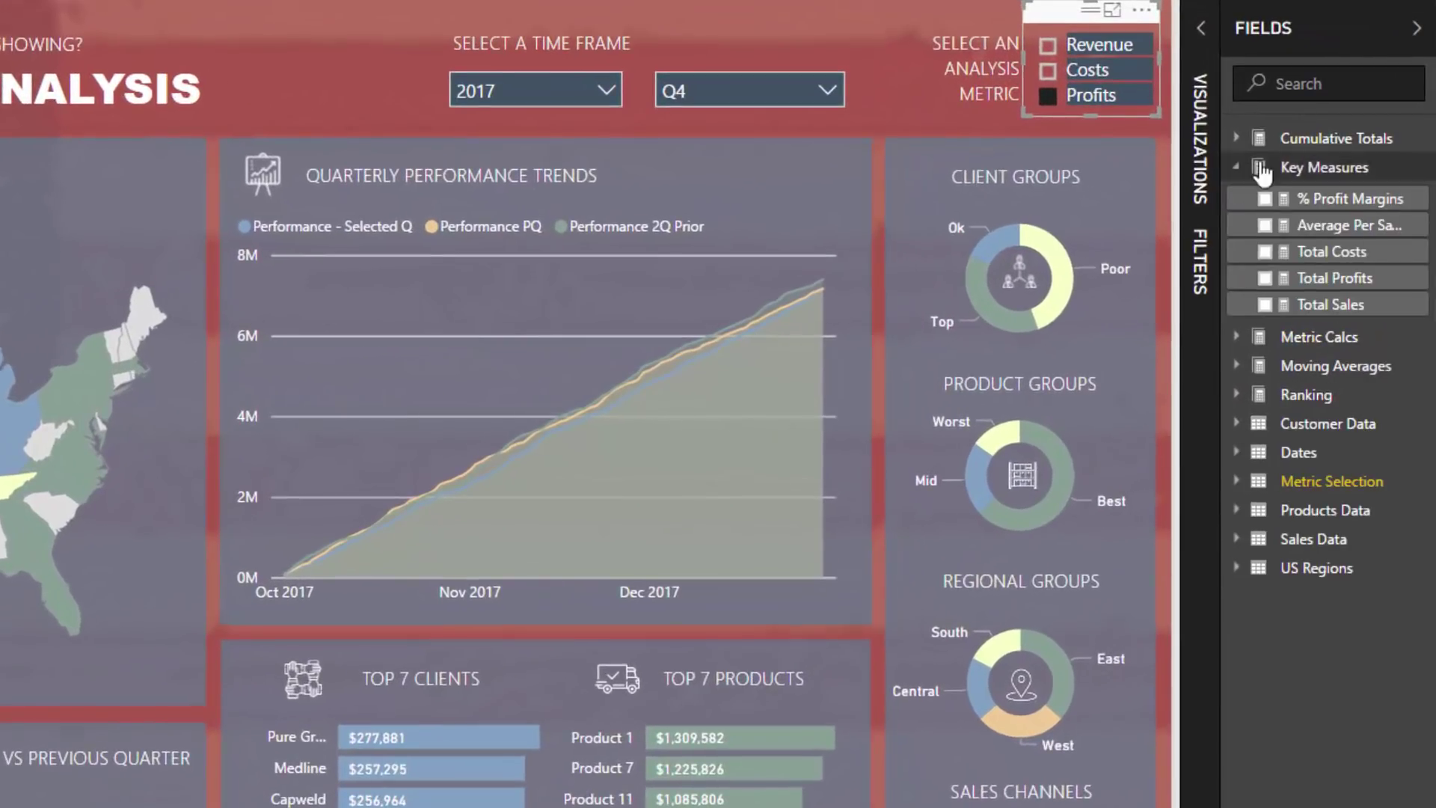
left_click(1321, 255)
left_click(1323, 280)
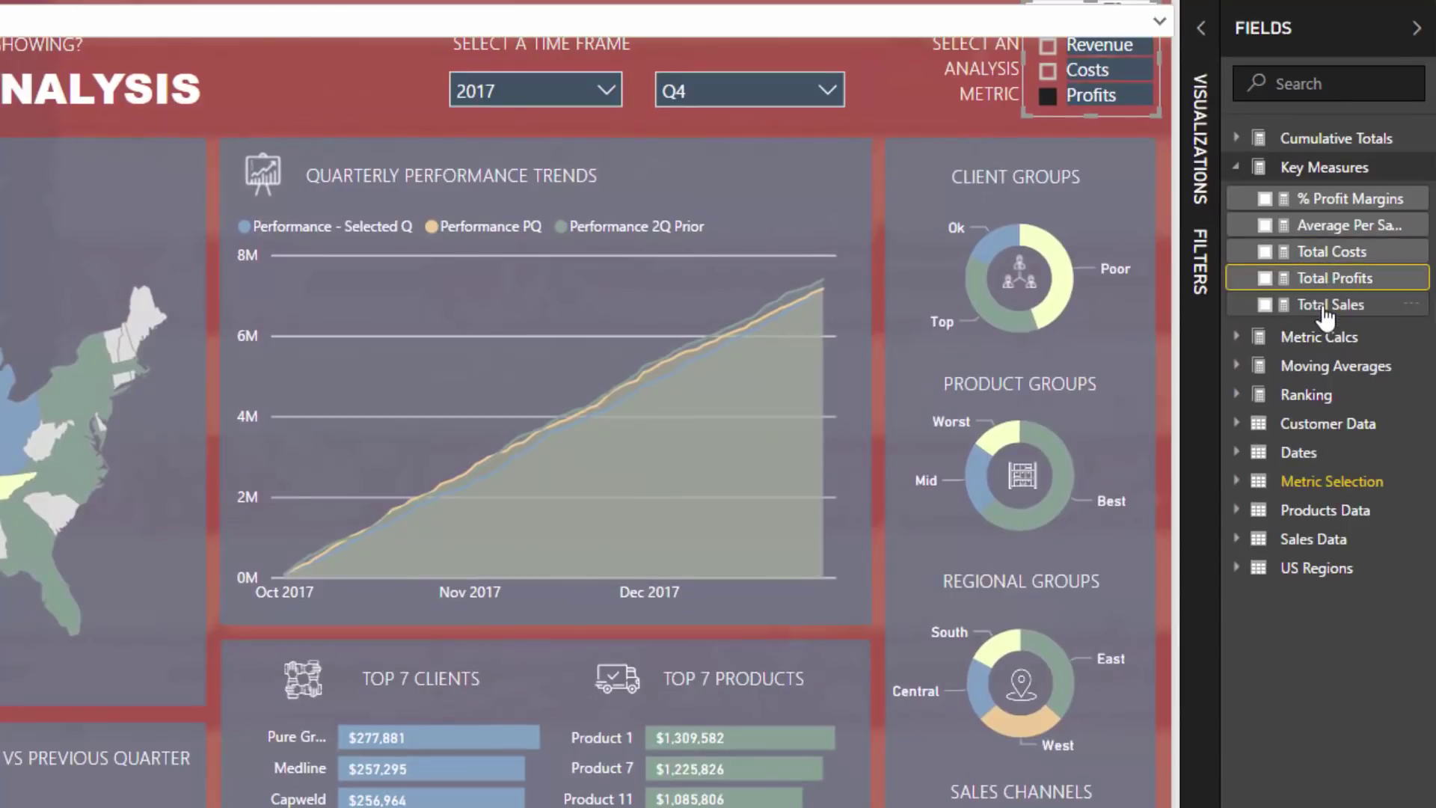
left_click(1327, 305)
left_click(416, 100)
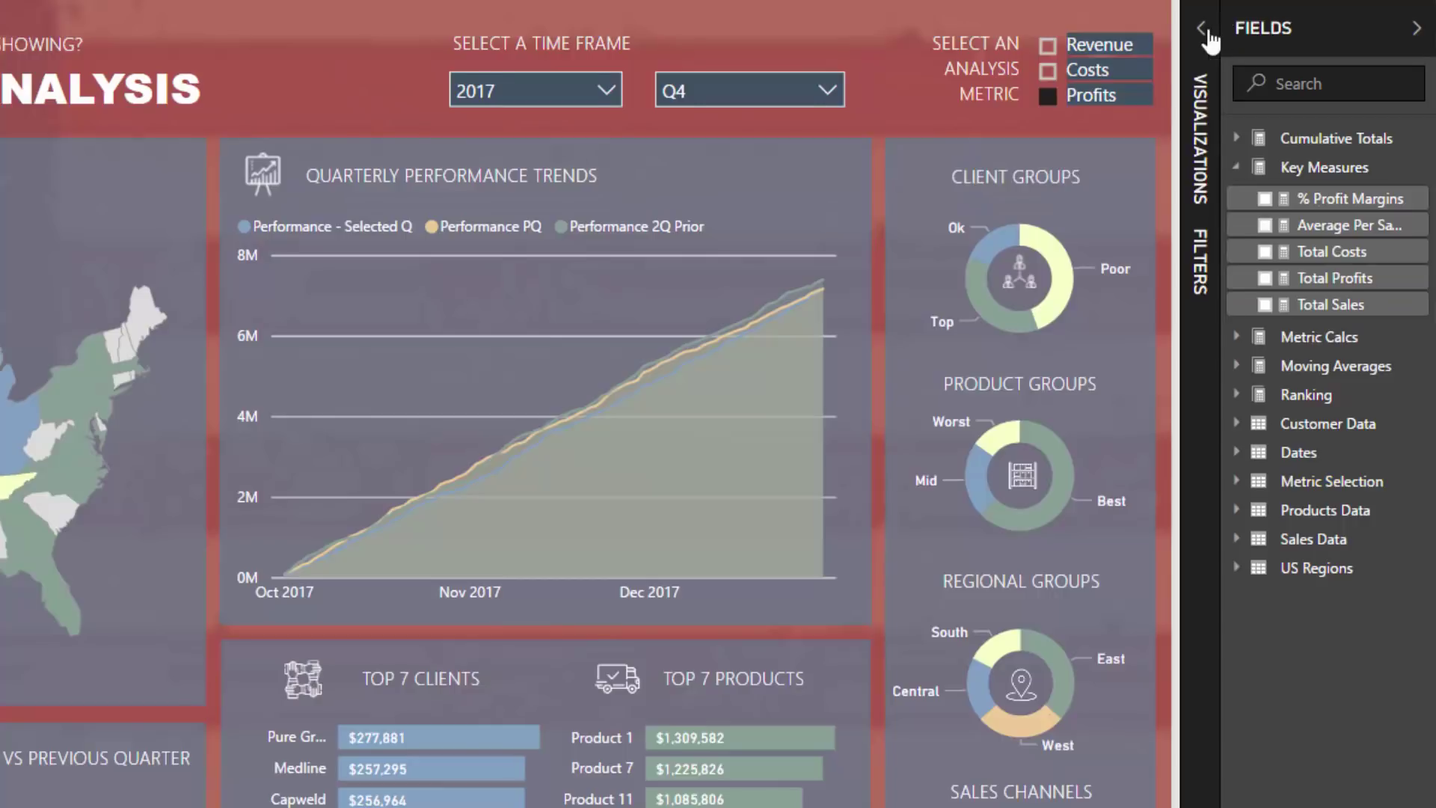
left_click_drag(1219, 23, 1172, 24)
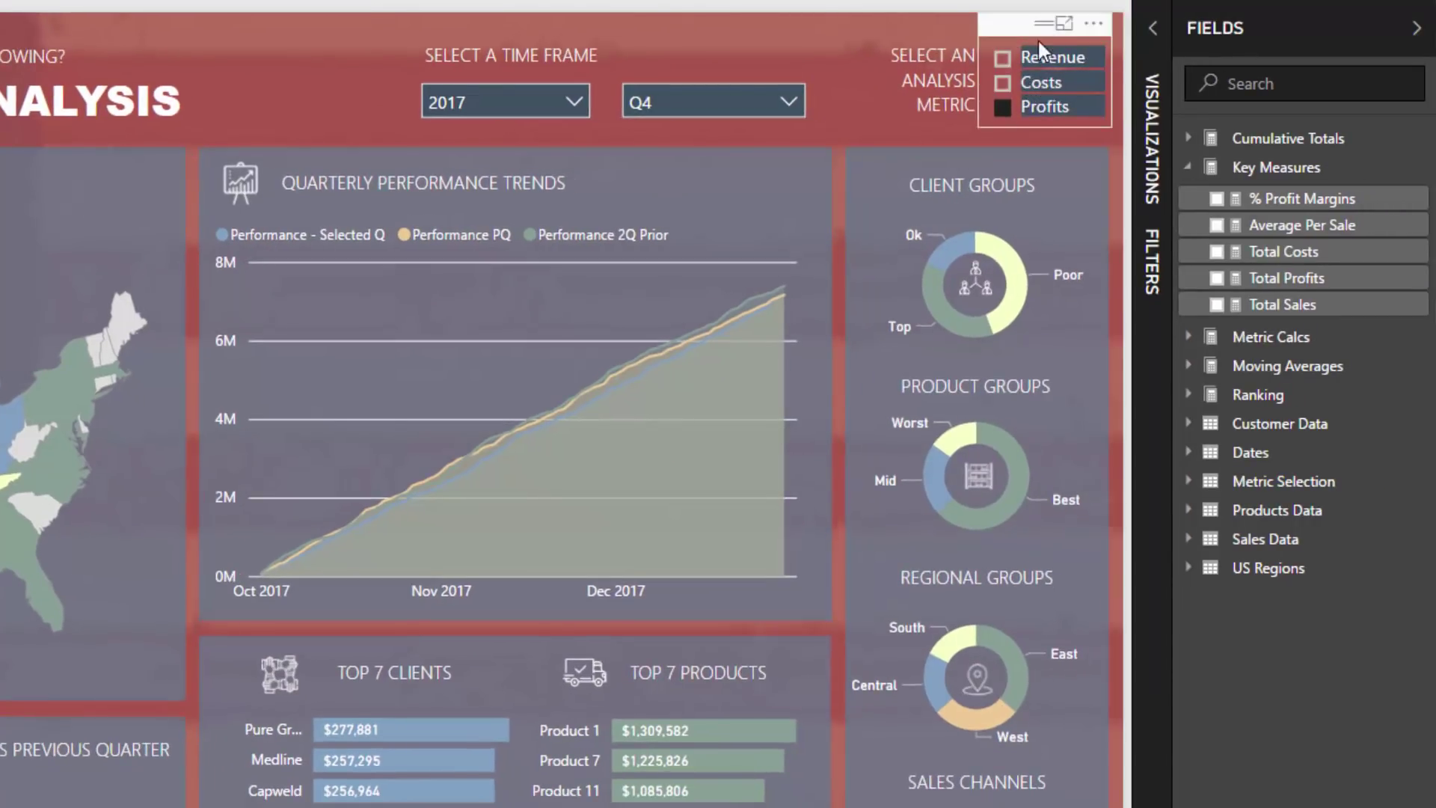
left_click(1254, 346)
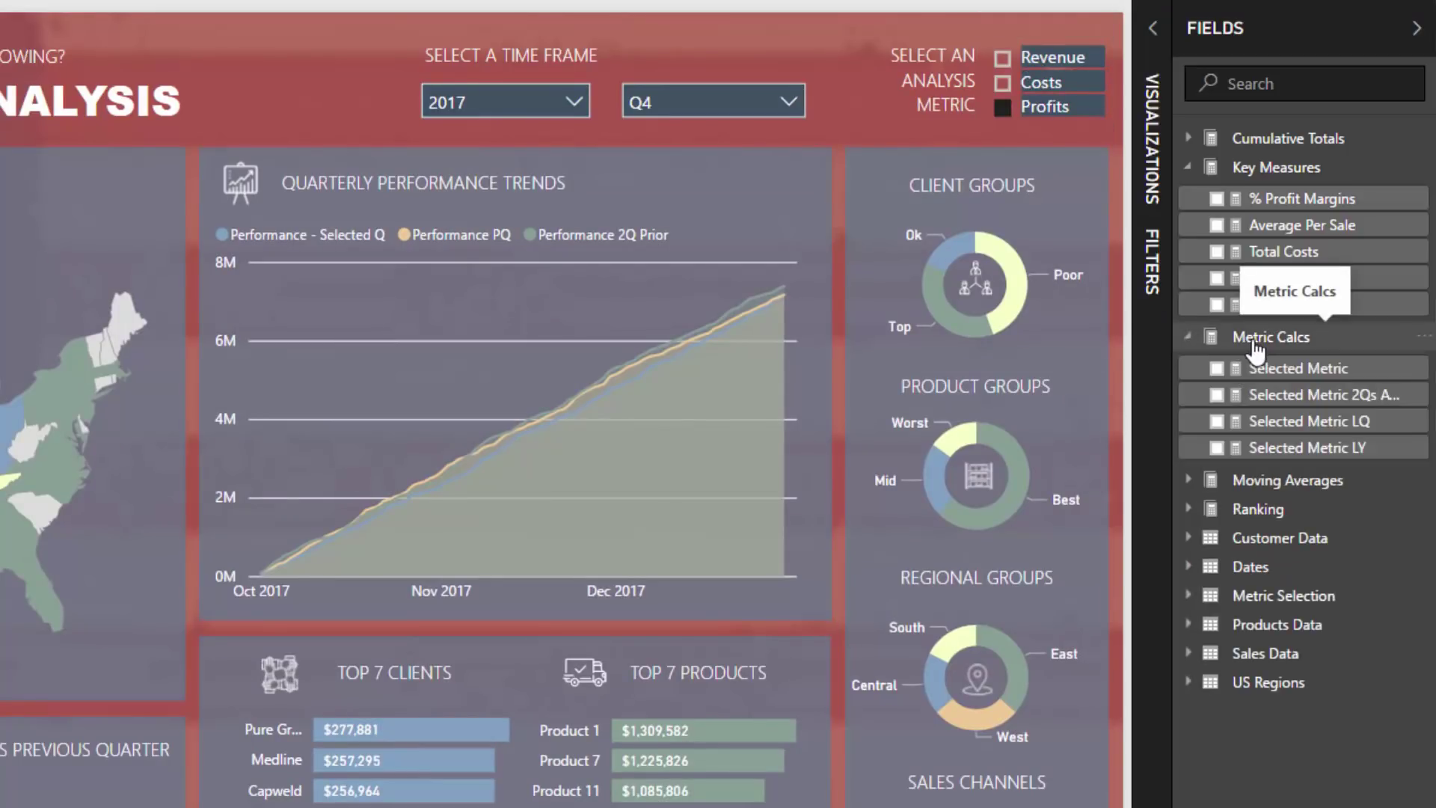
Step: Inspect the Selected Metric SWITCH formula mapping Revenue, Costs and Profits to their total measures
left_click(1265, 368)
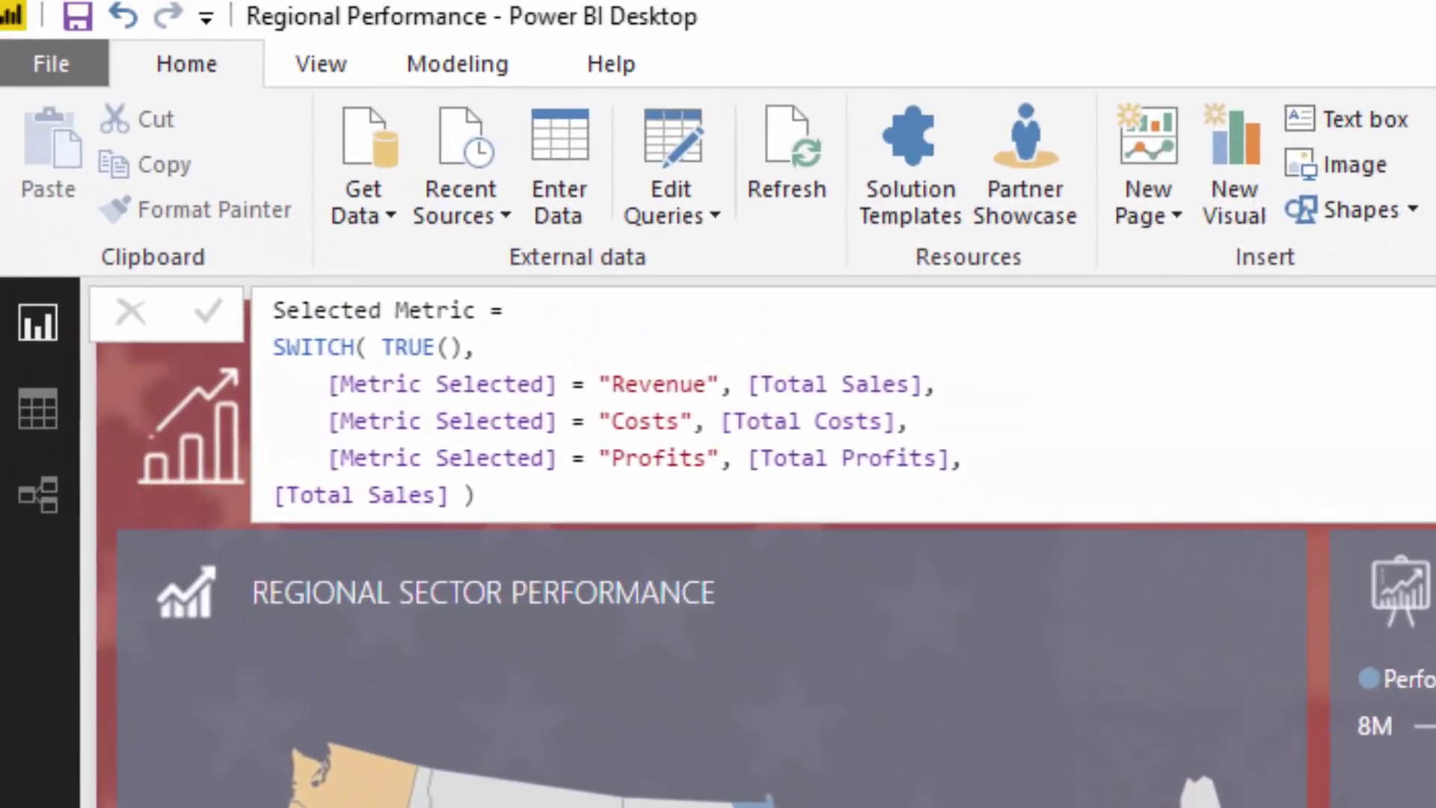
left_click(512, 492)
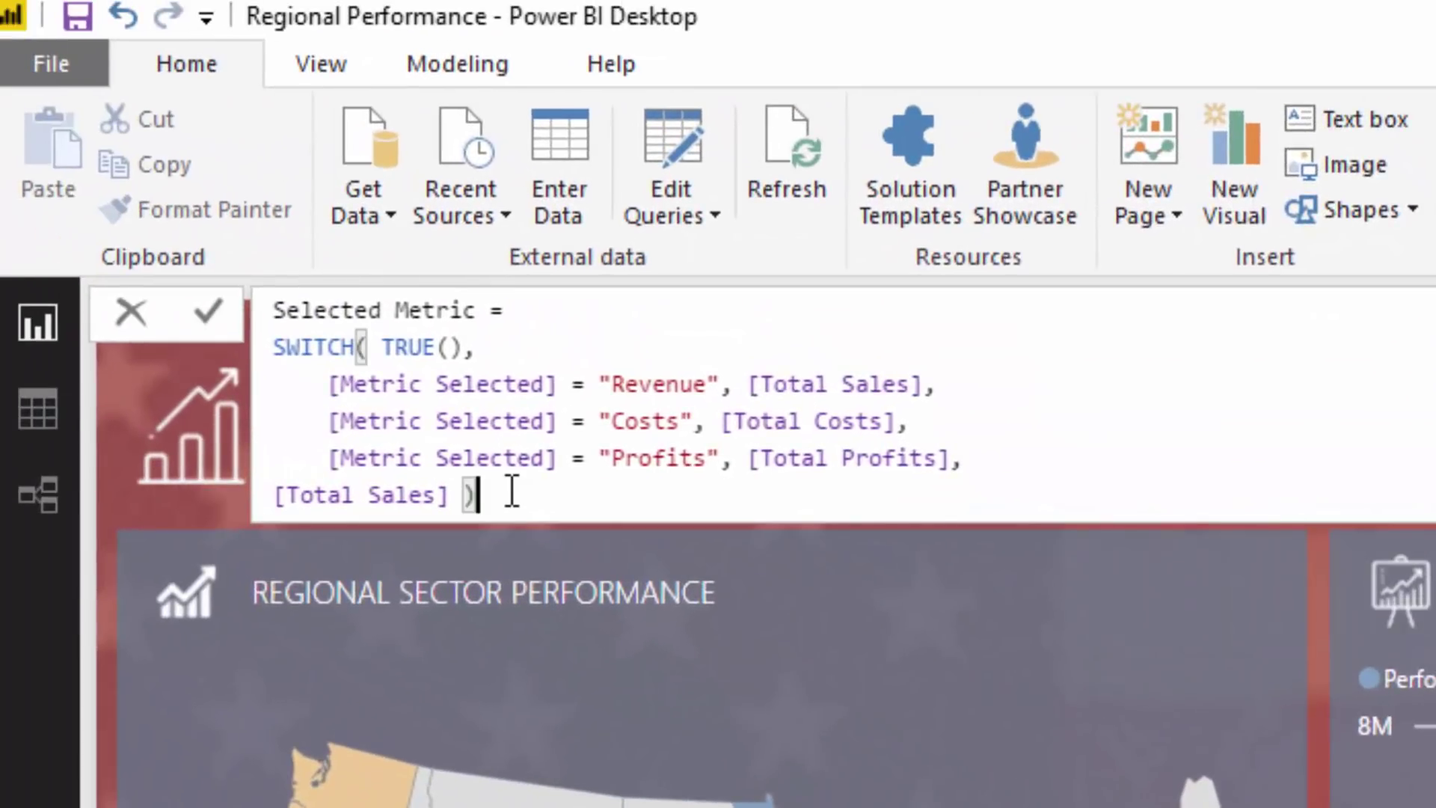
left_click_drag(479, 494, 198, 326)
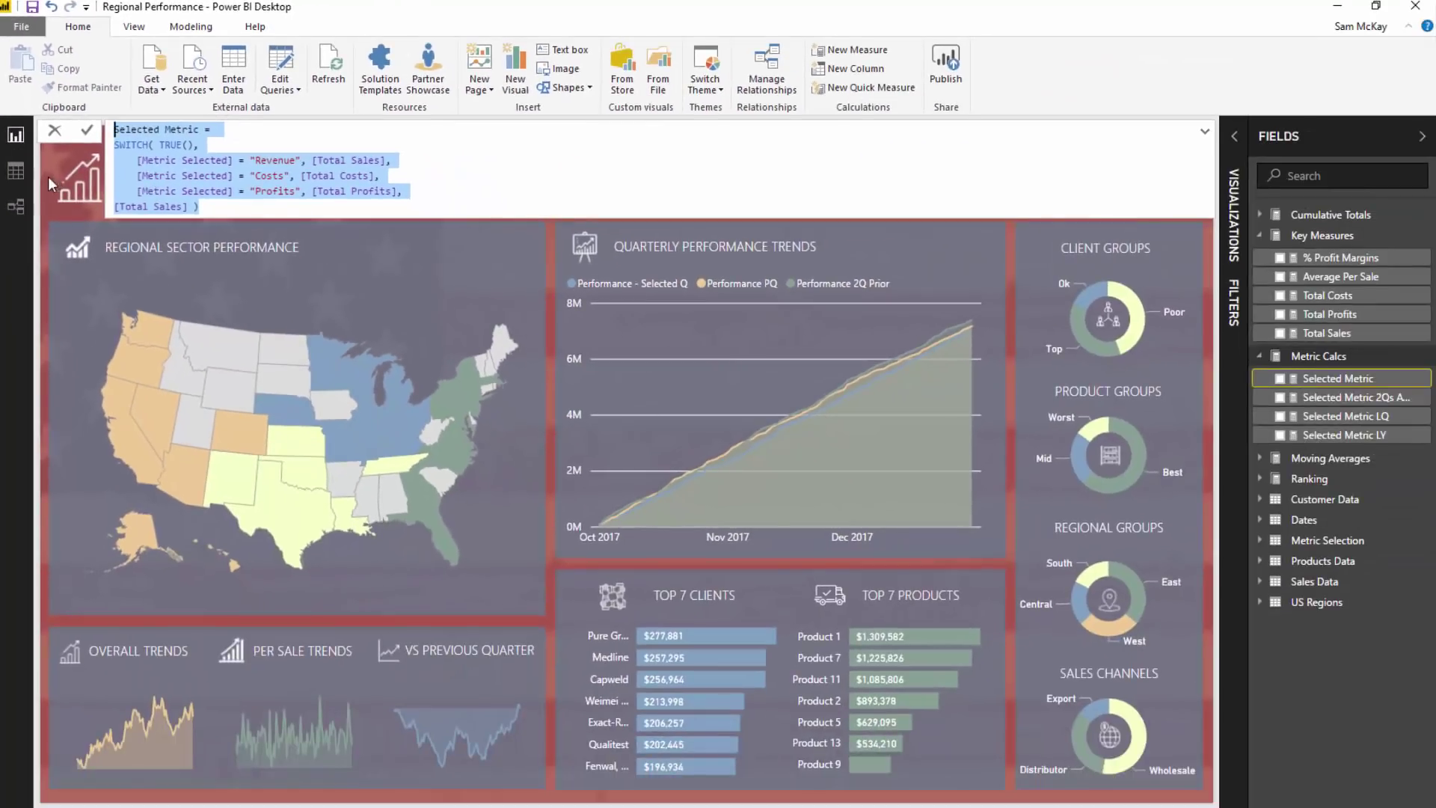
left_click(38, 184)
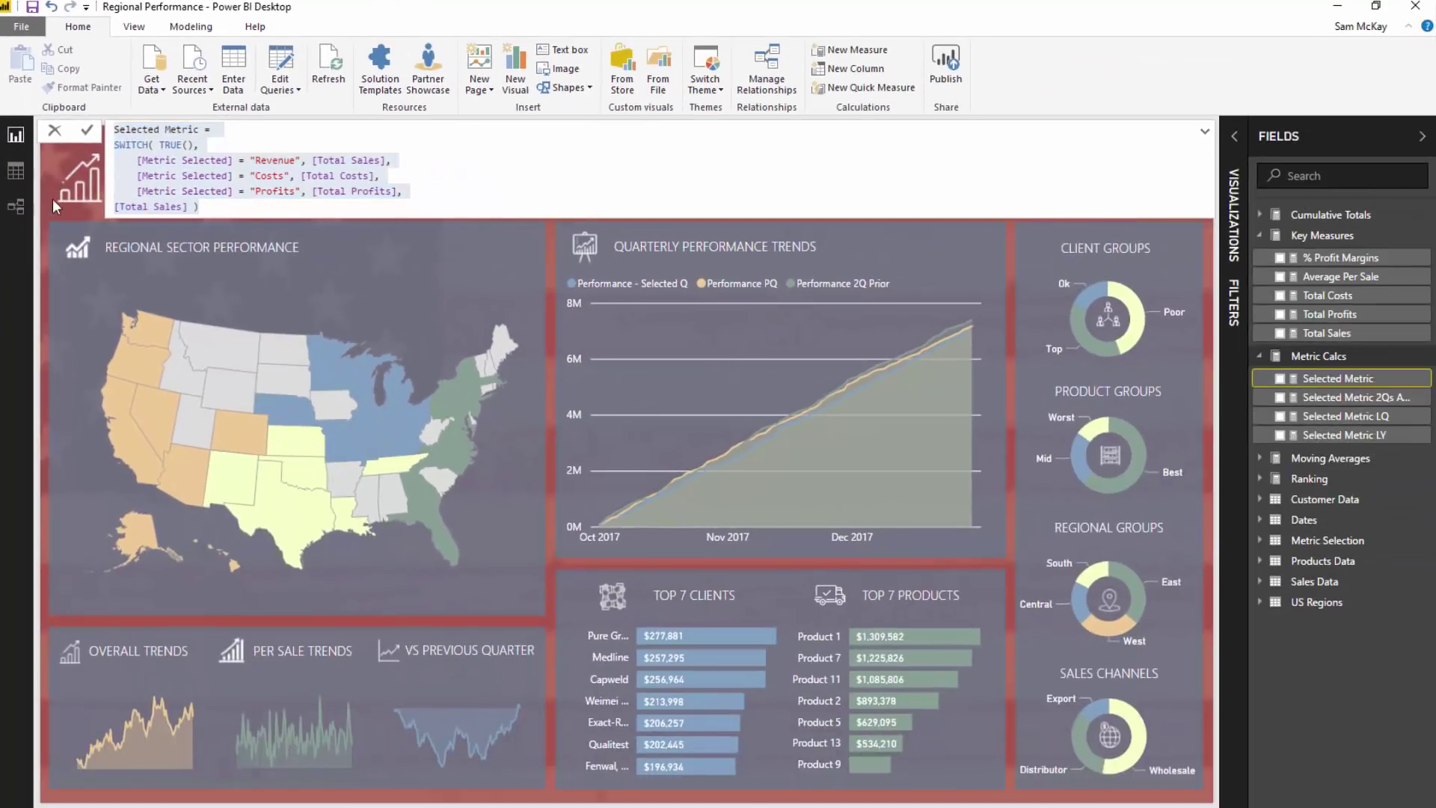
left_click(1205, 131)
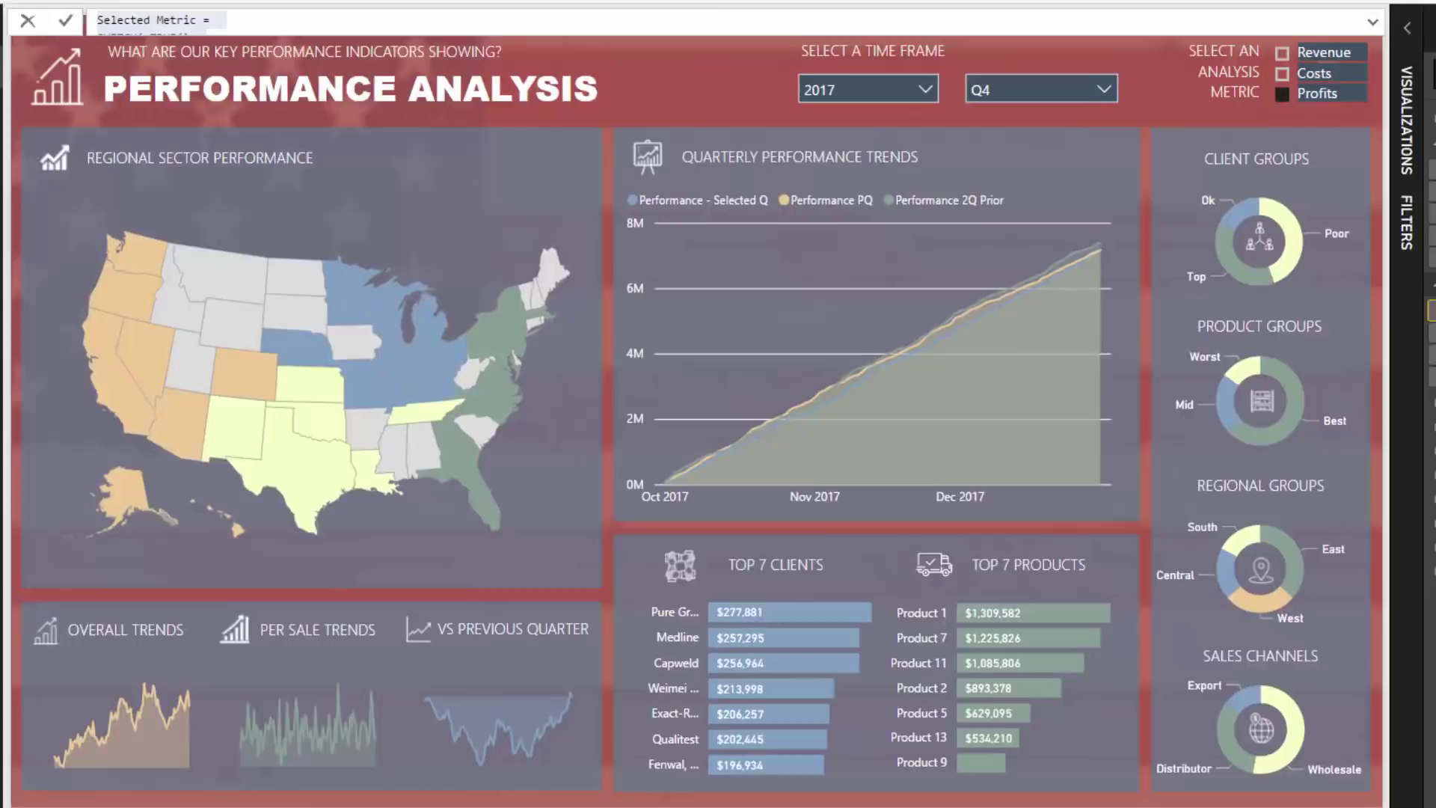
Step: Review the Metric Selection table and its SELECTEDVALUE formula defaulting to Revenue, then select Revenue on the report
left_click(7, 138)
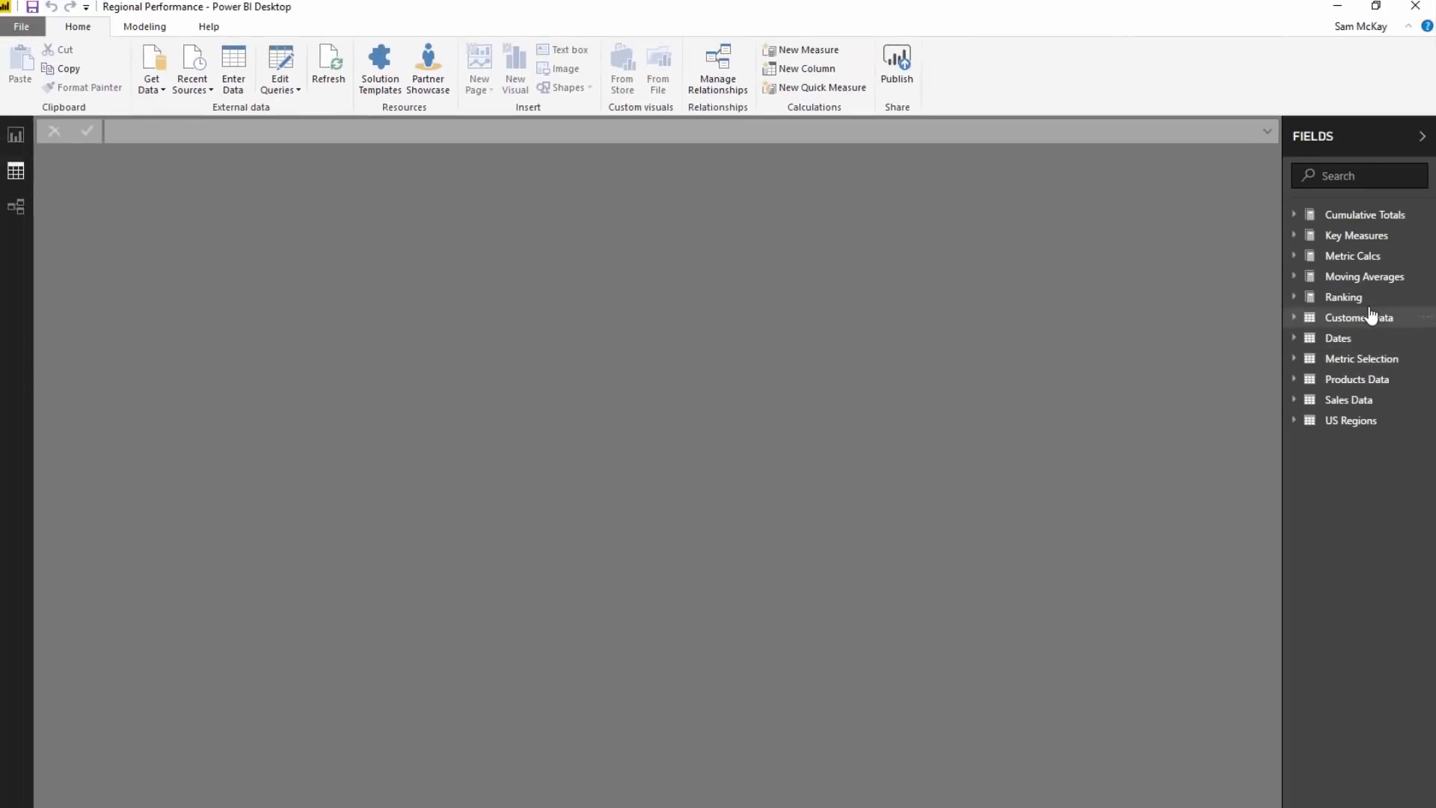
left_click(1358, 359)
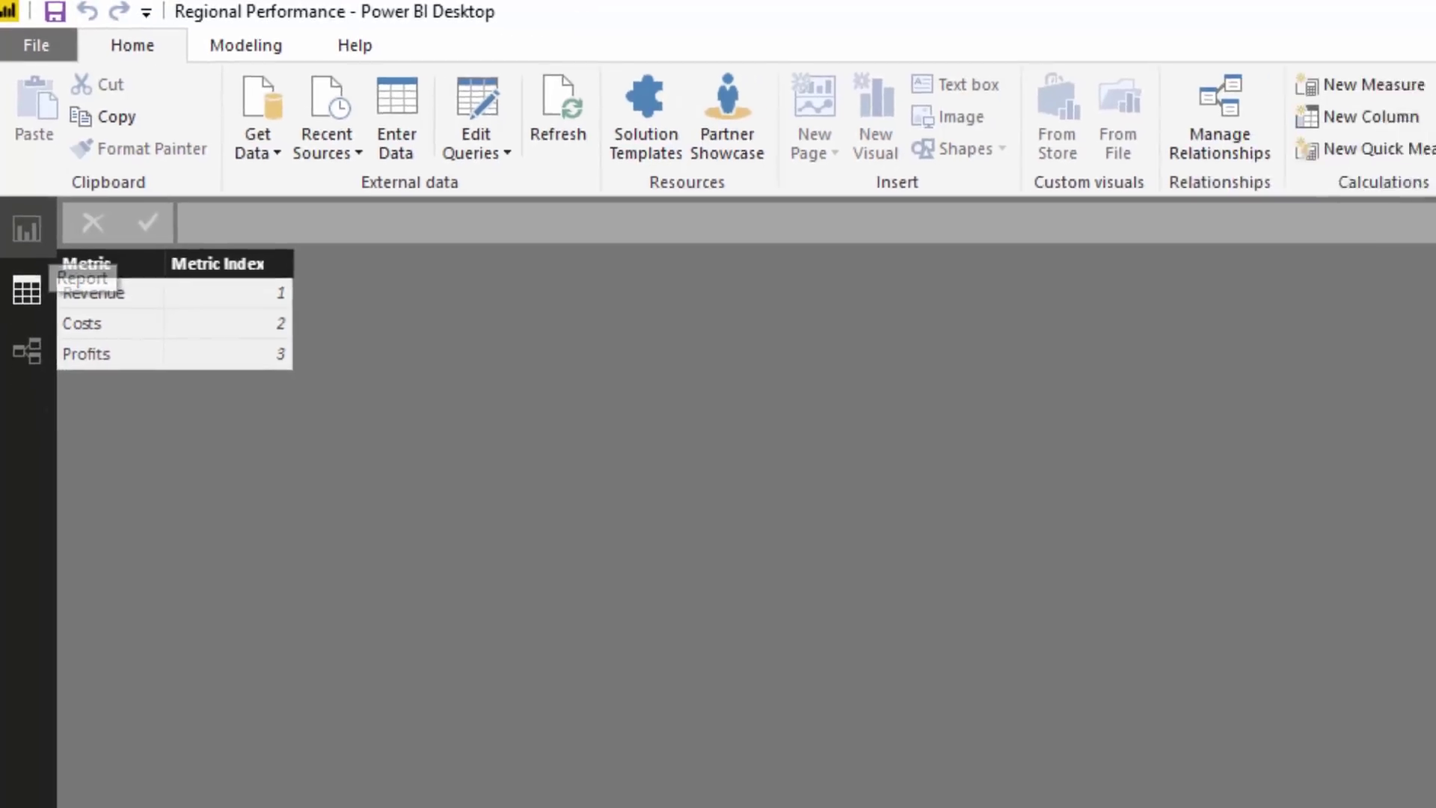
left_click(1376, 421)
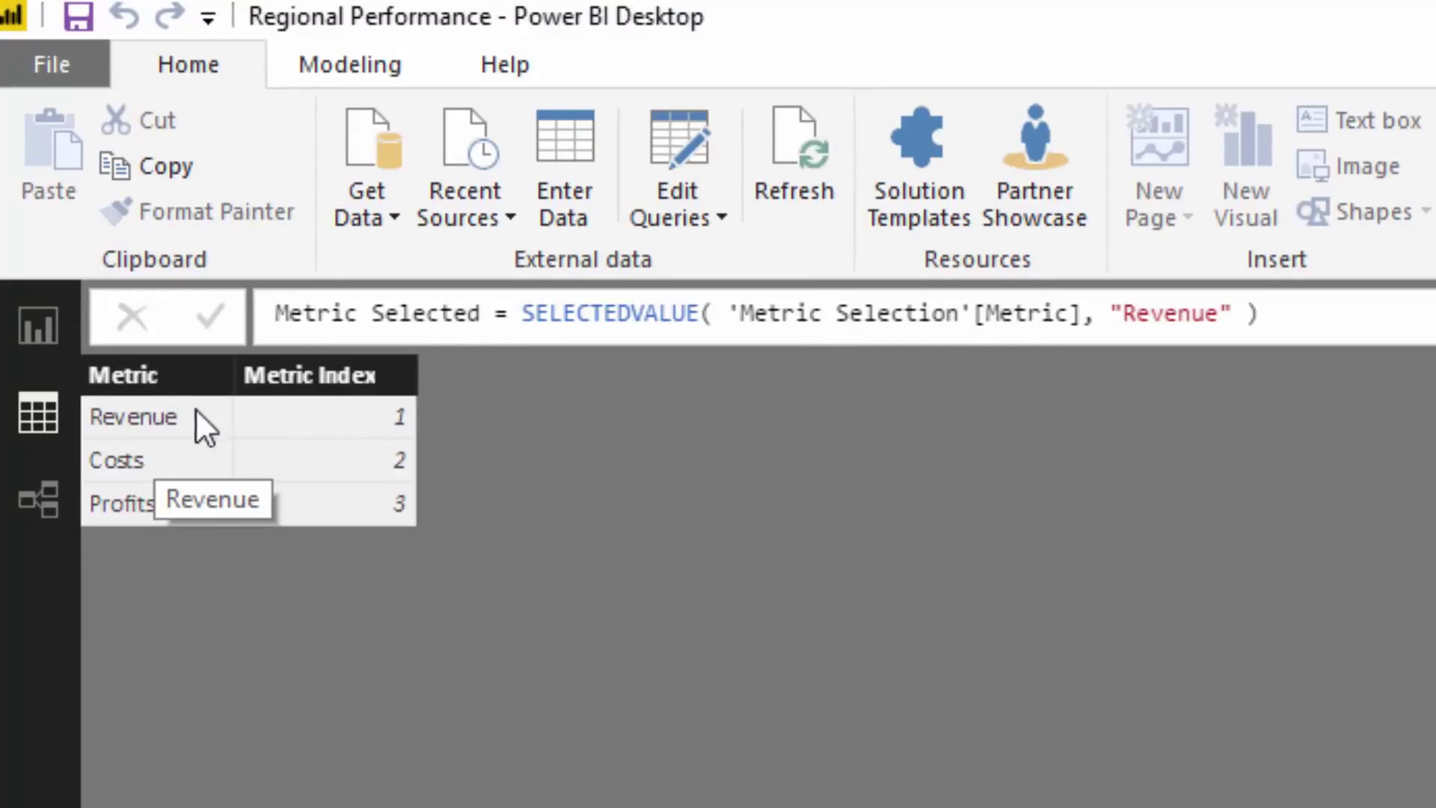
left_click_drag(508, 314, 766, 315)
left_click_drag(1301, 310, 1130, 318)
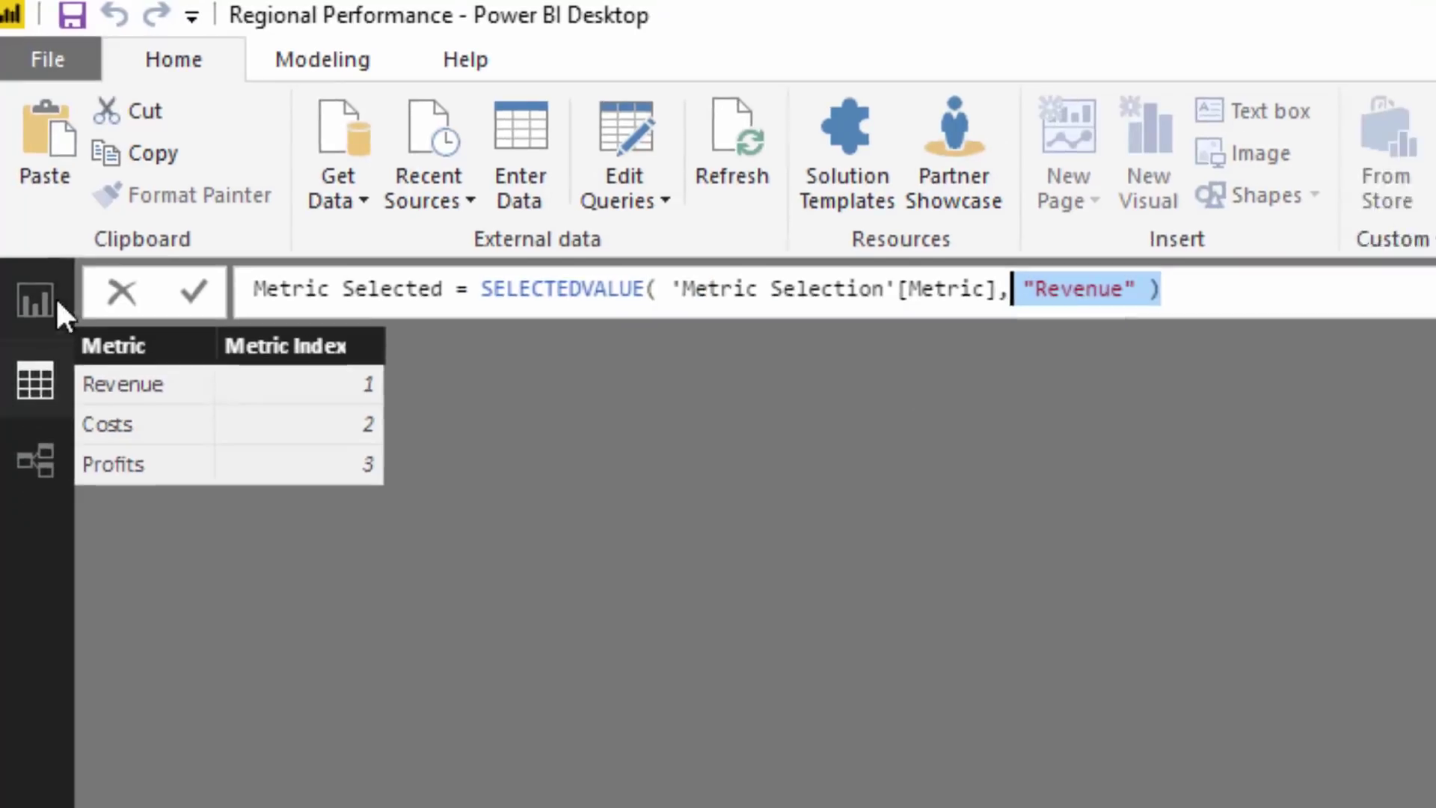
left_click(38, 327)
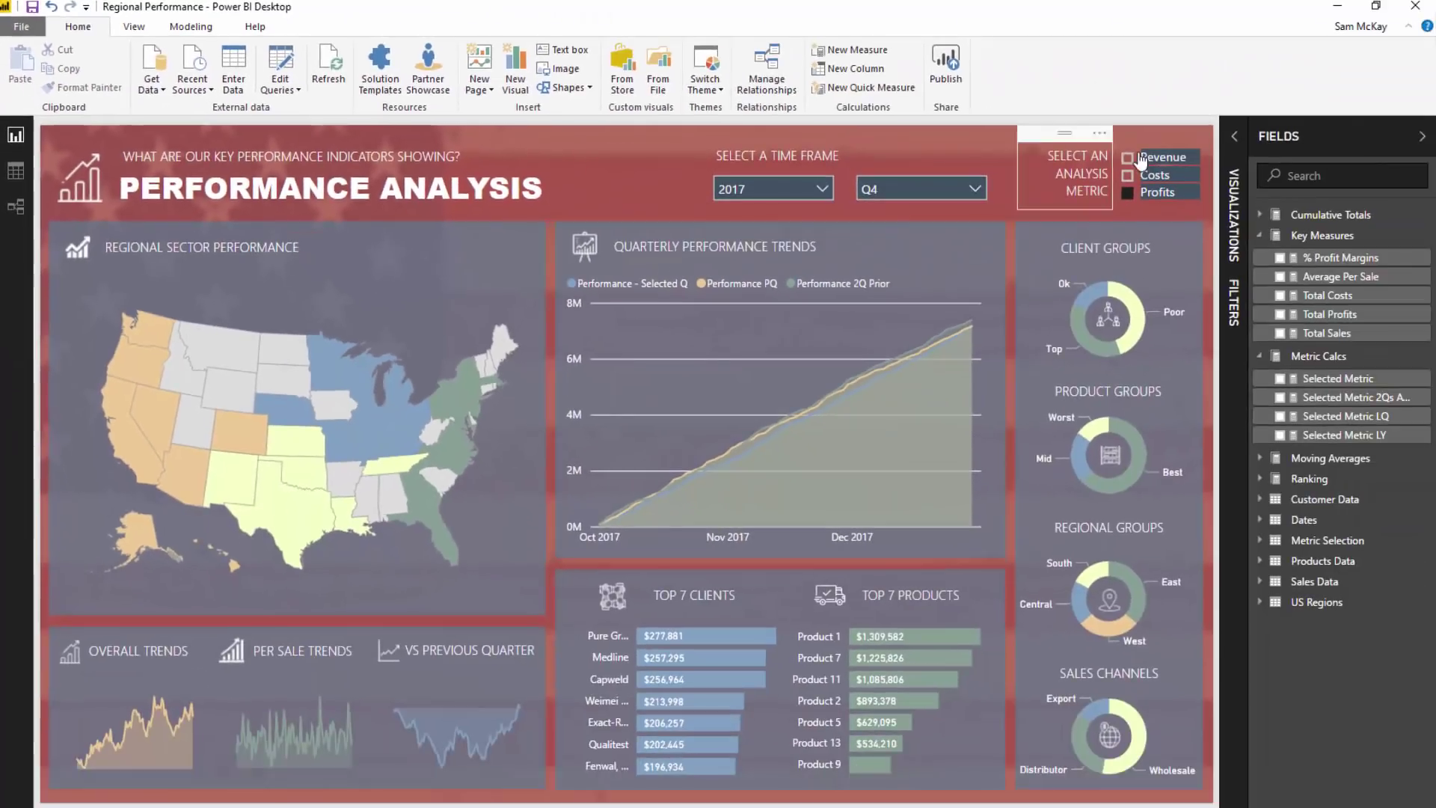
left_click(1129, 158)
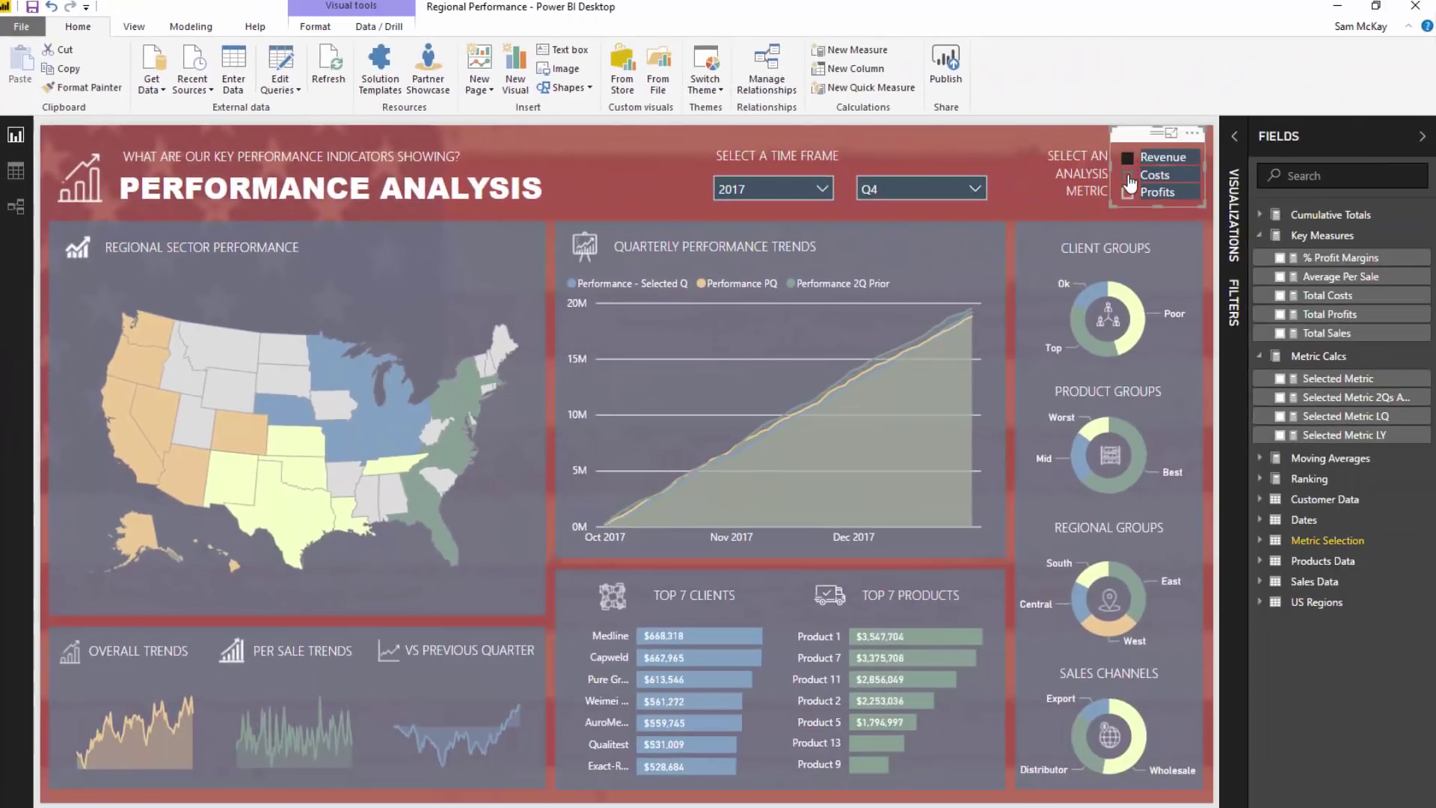
Step: With Costs selected, review the Total Sales and Total Costs branches of Selected Metric and commit the formula
left_click(1130, 176)
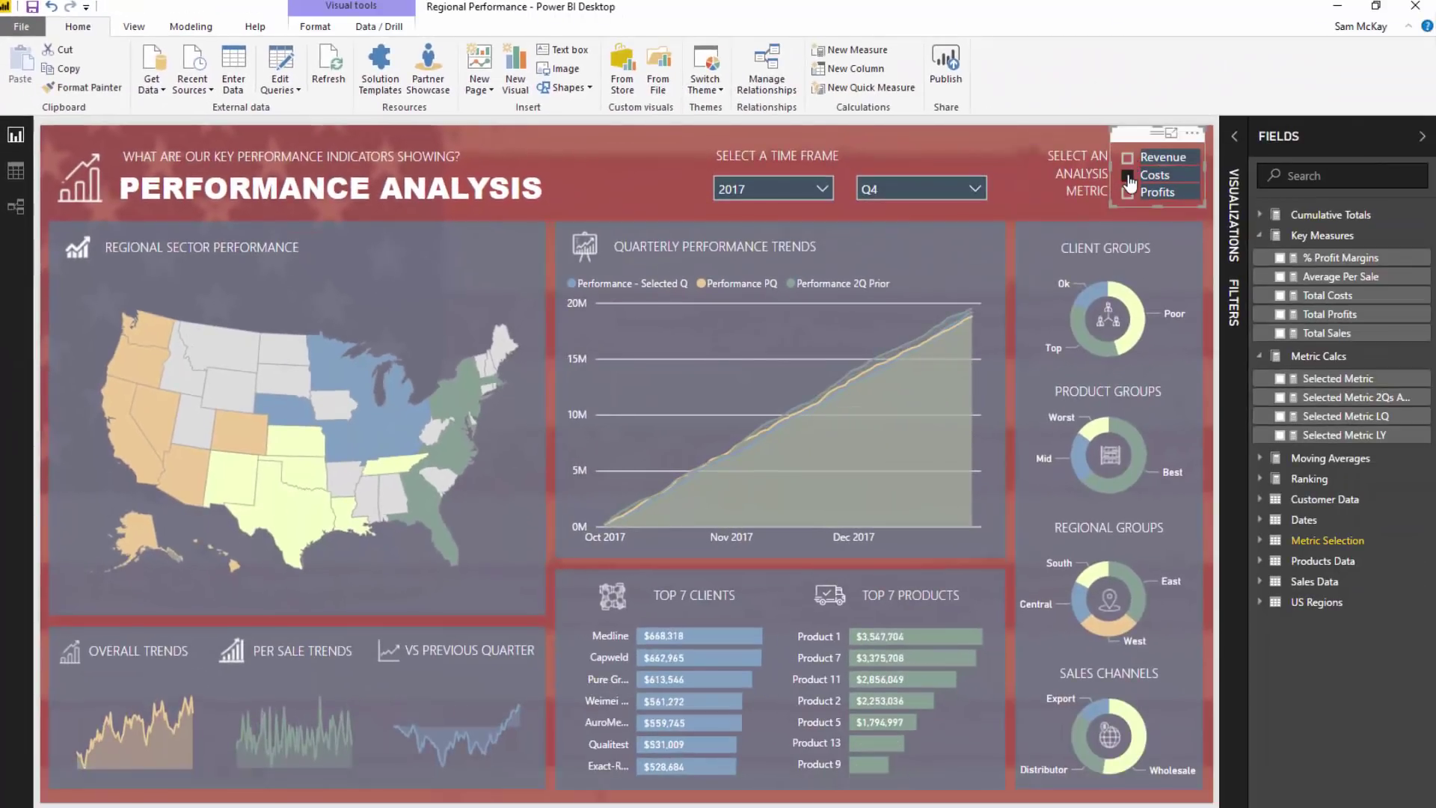
left_click(1335, 381)
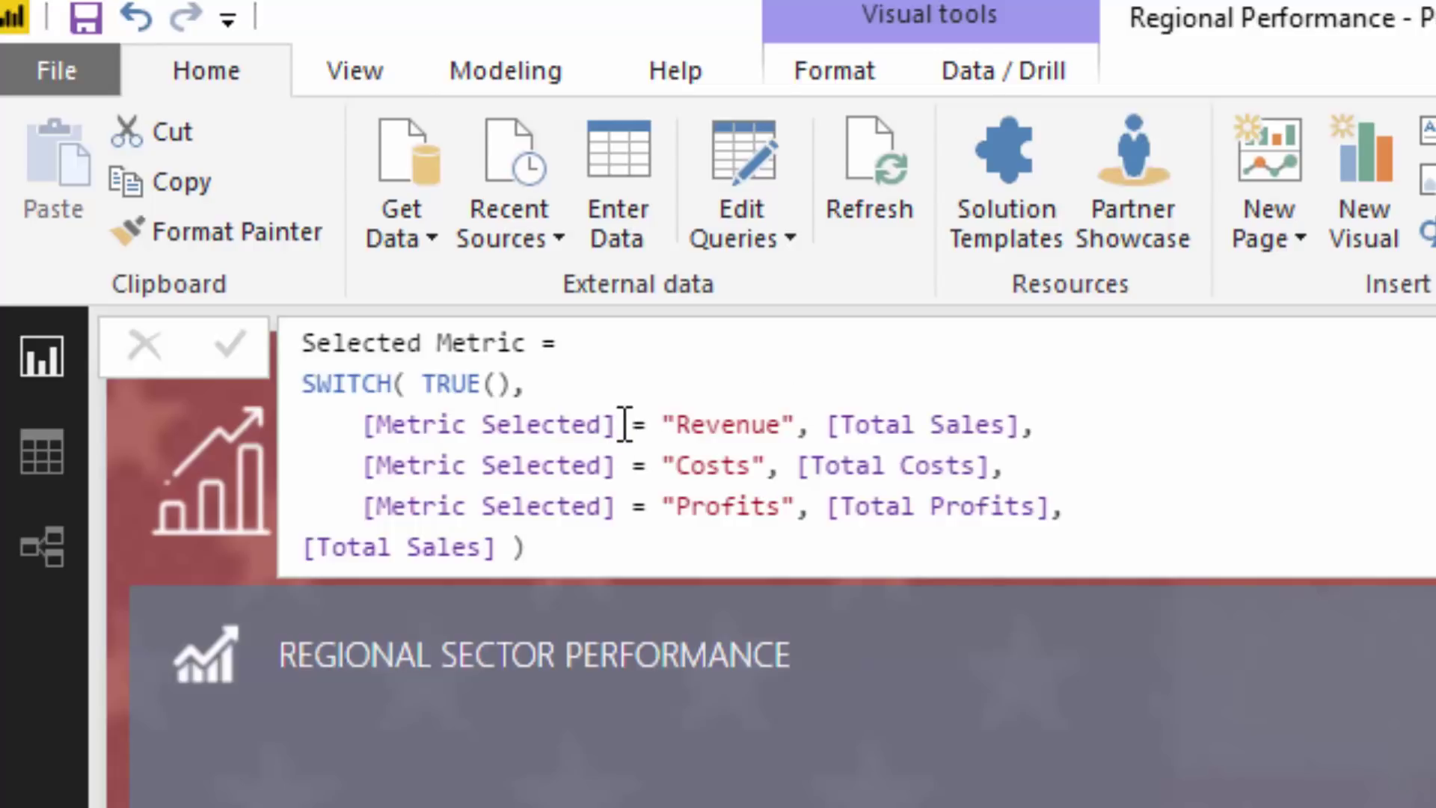
left_click_drag(1044, 424, 829, 424)
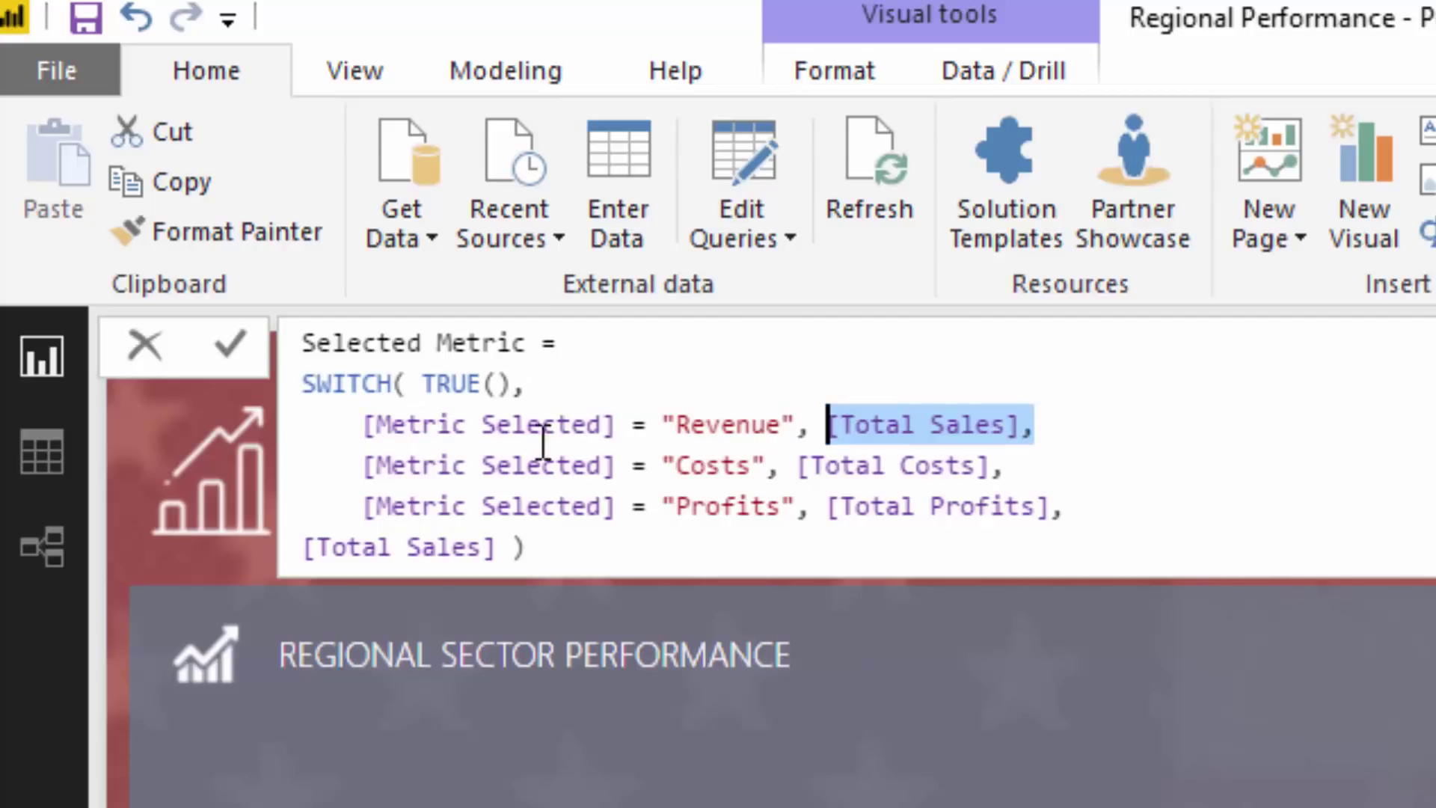
left_click_drag(605, 470, 874, 472)
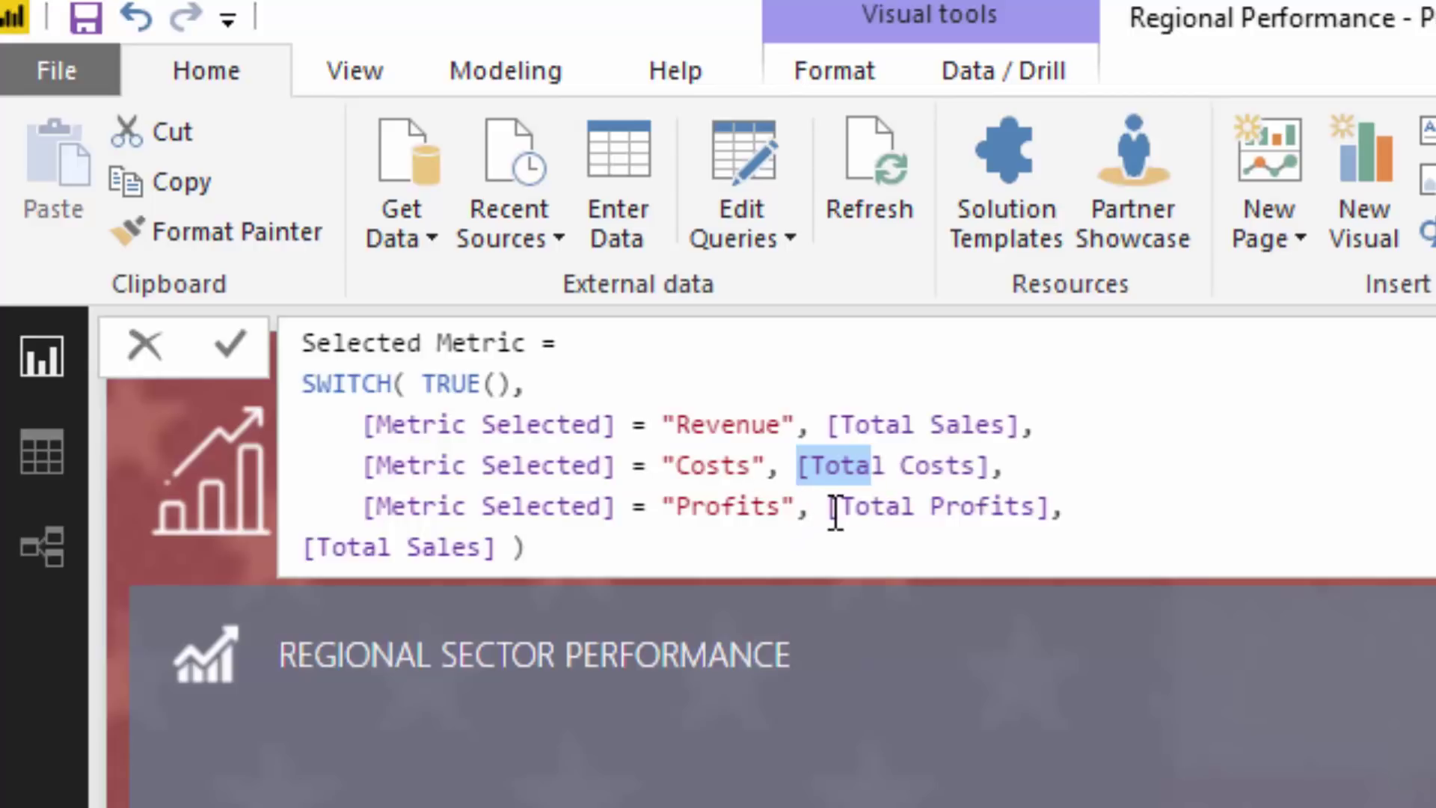
left_click(781, 539)
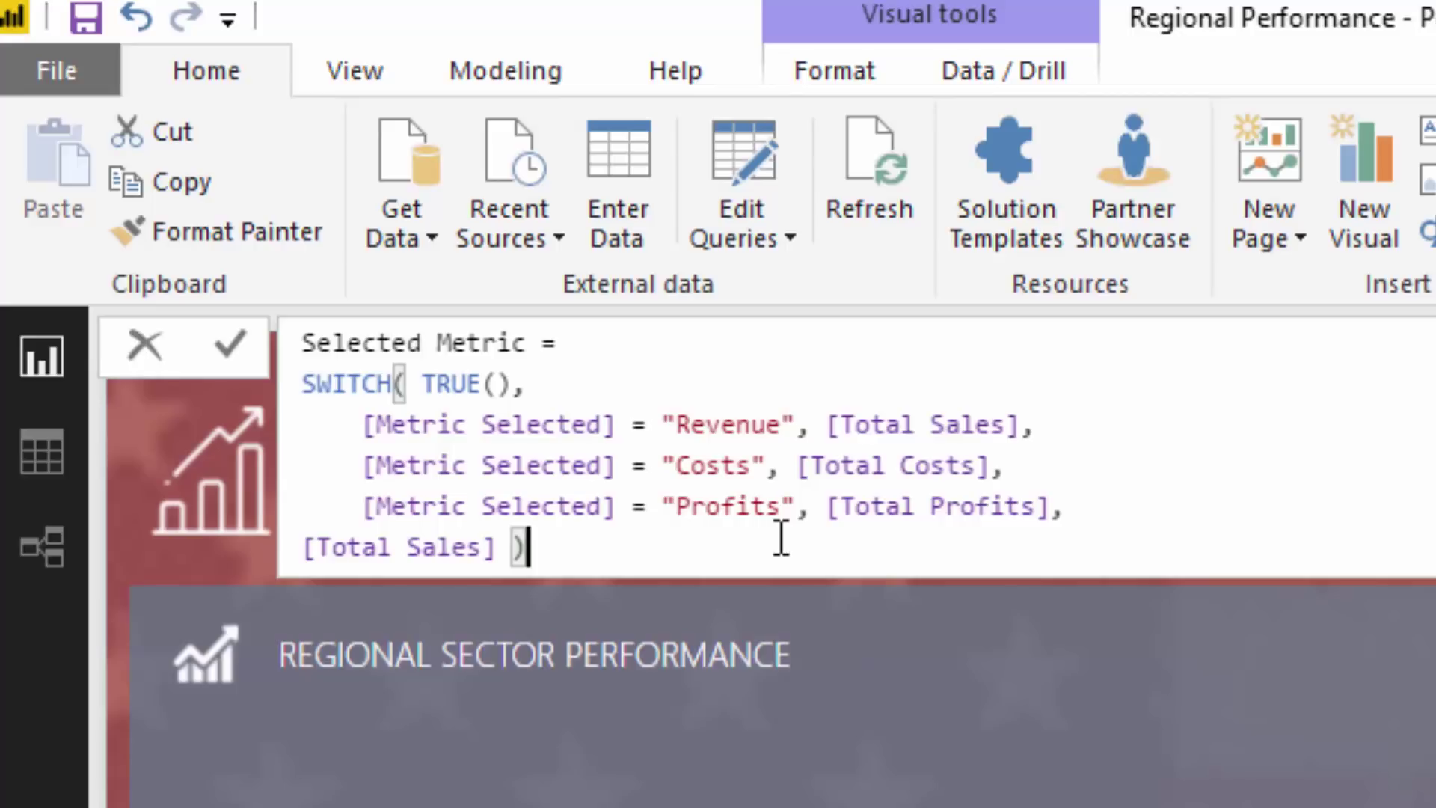
key("Return")
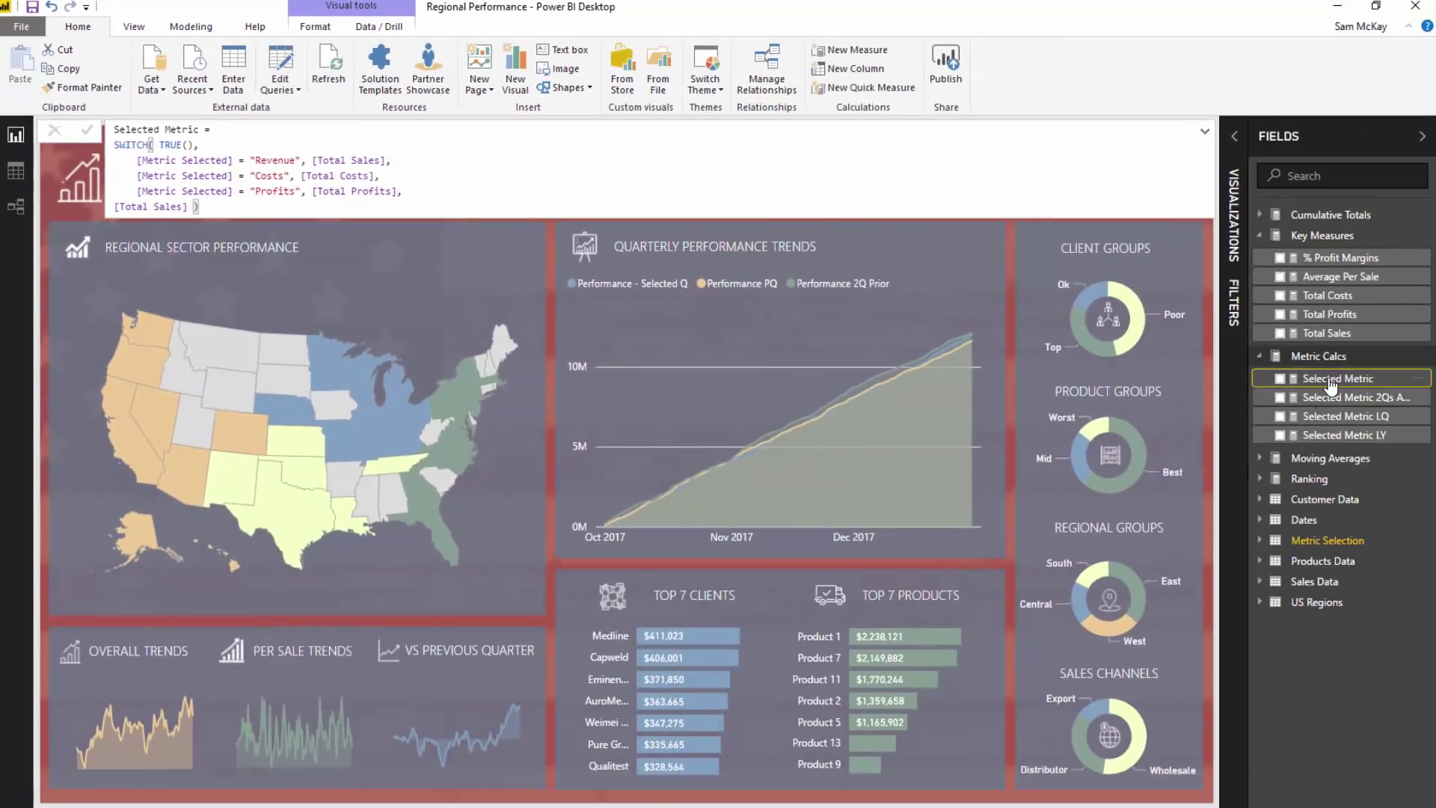
mouse_move(123, 389)
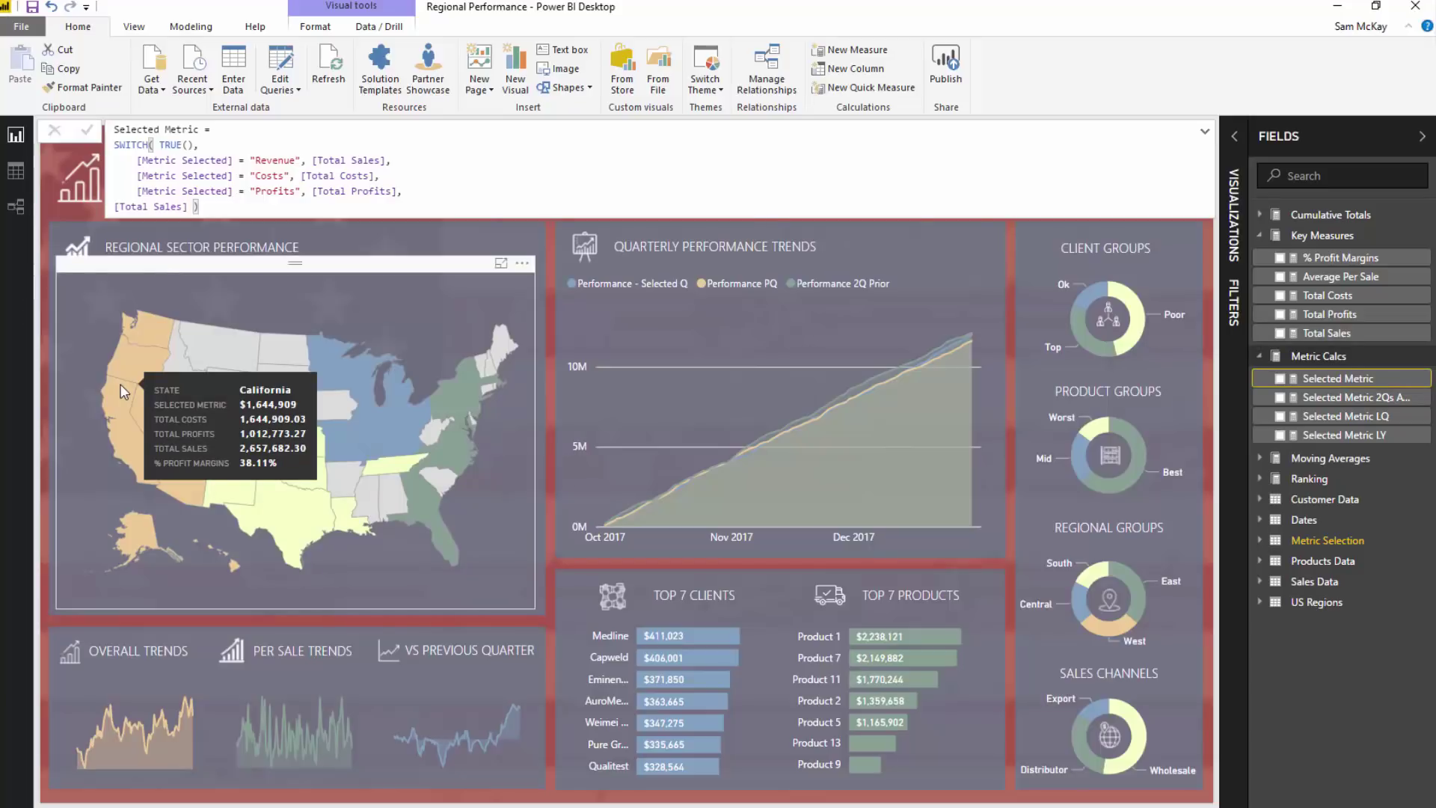
left_click(43, 412)
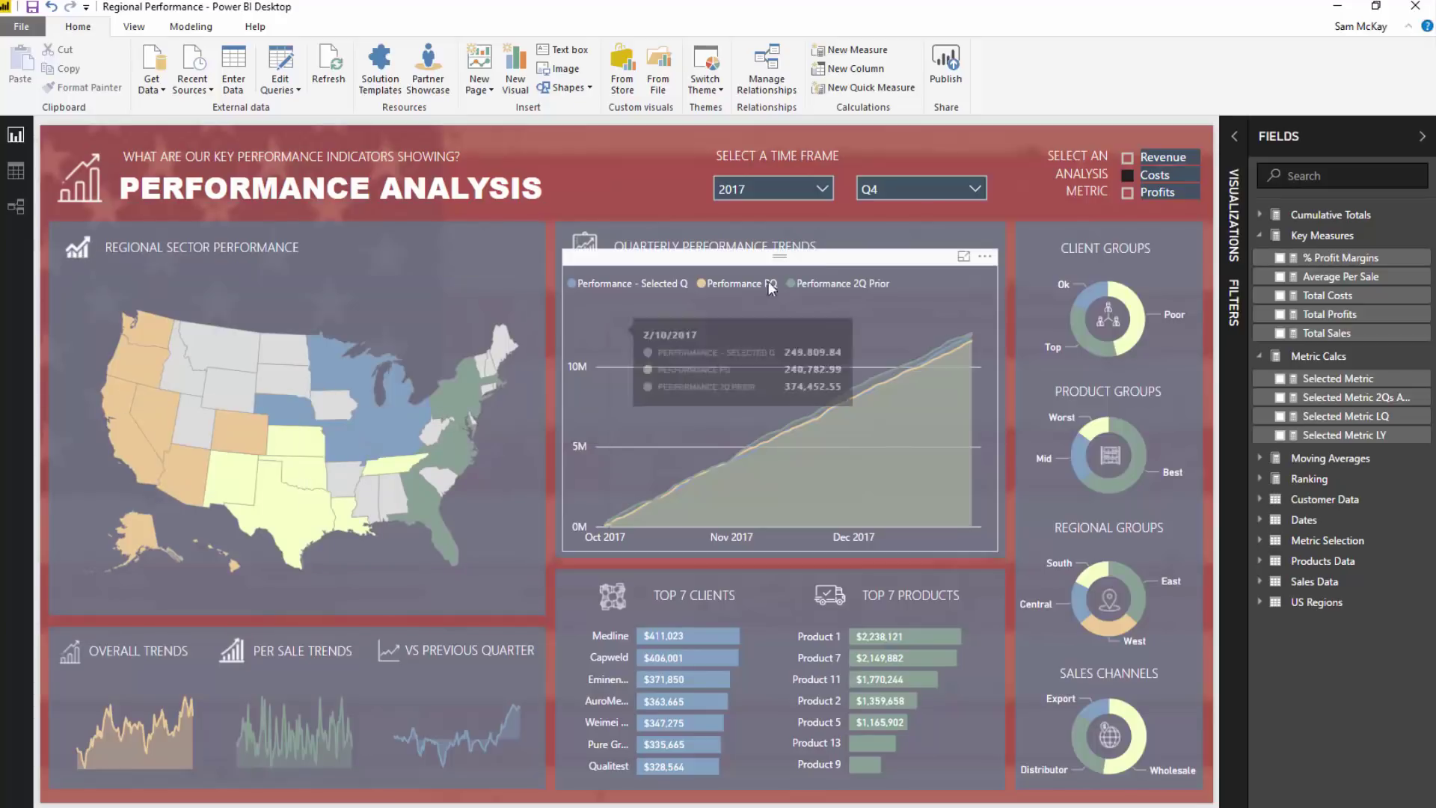
Step: Expand Cumulative Totals with full names and inspect Cumulative Q Difference, Cumulative Performance LY and Performance PQ
left_click(1261, 214)
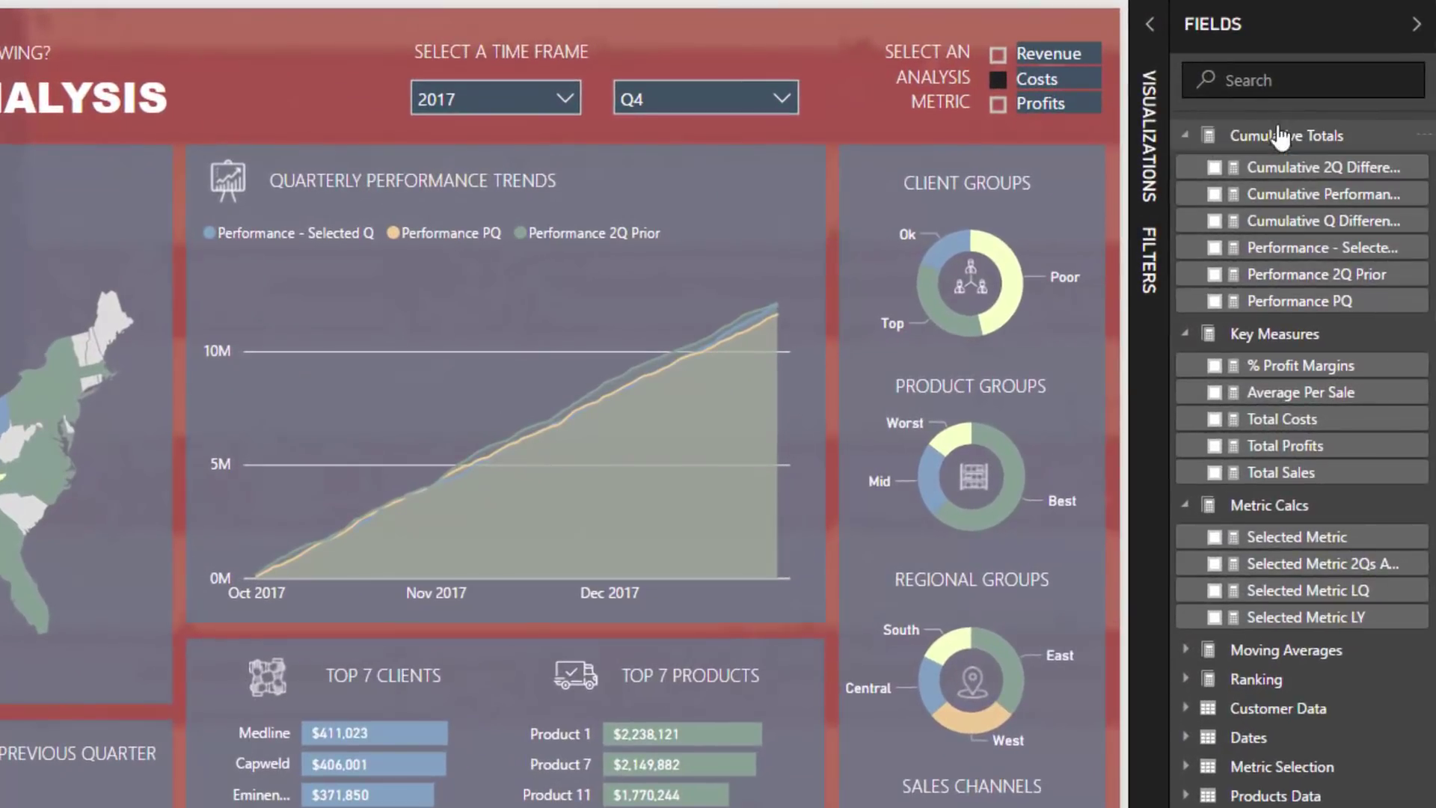
left_click_drag(1171, 23, 1098, 33)
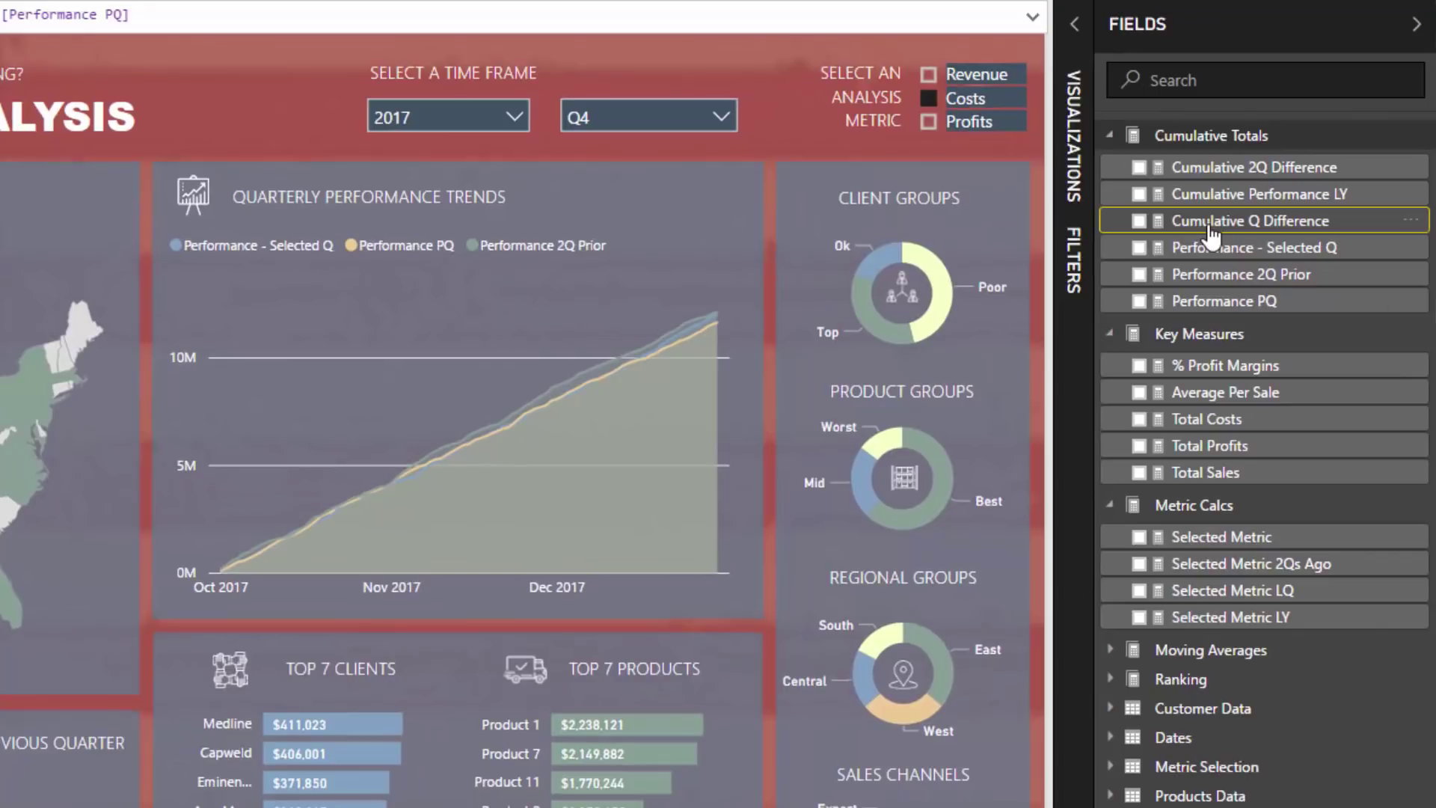
left_click(1215, 220)
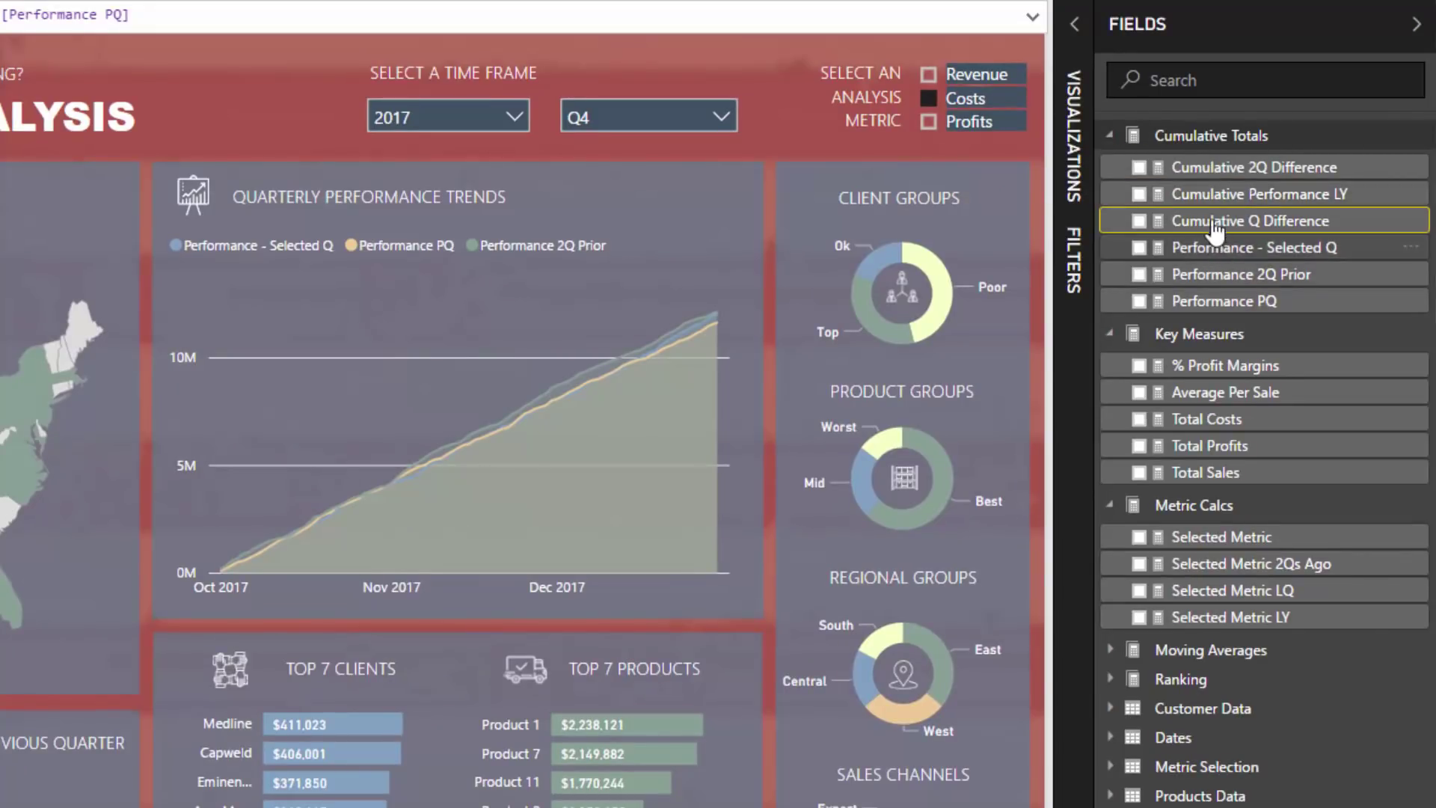
left_click(1211, 194)
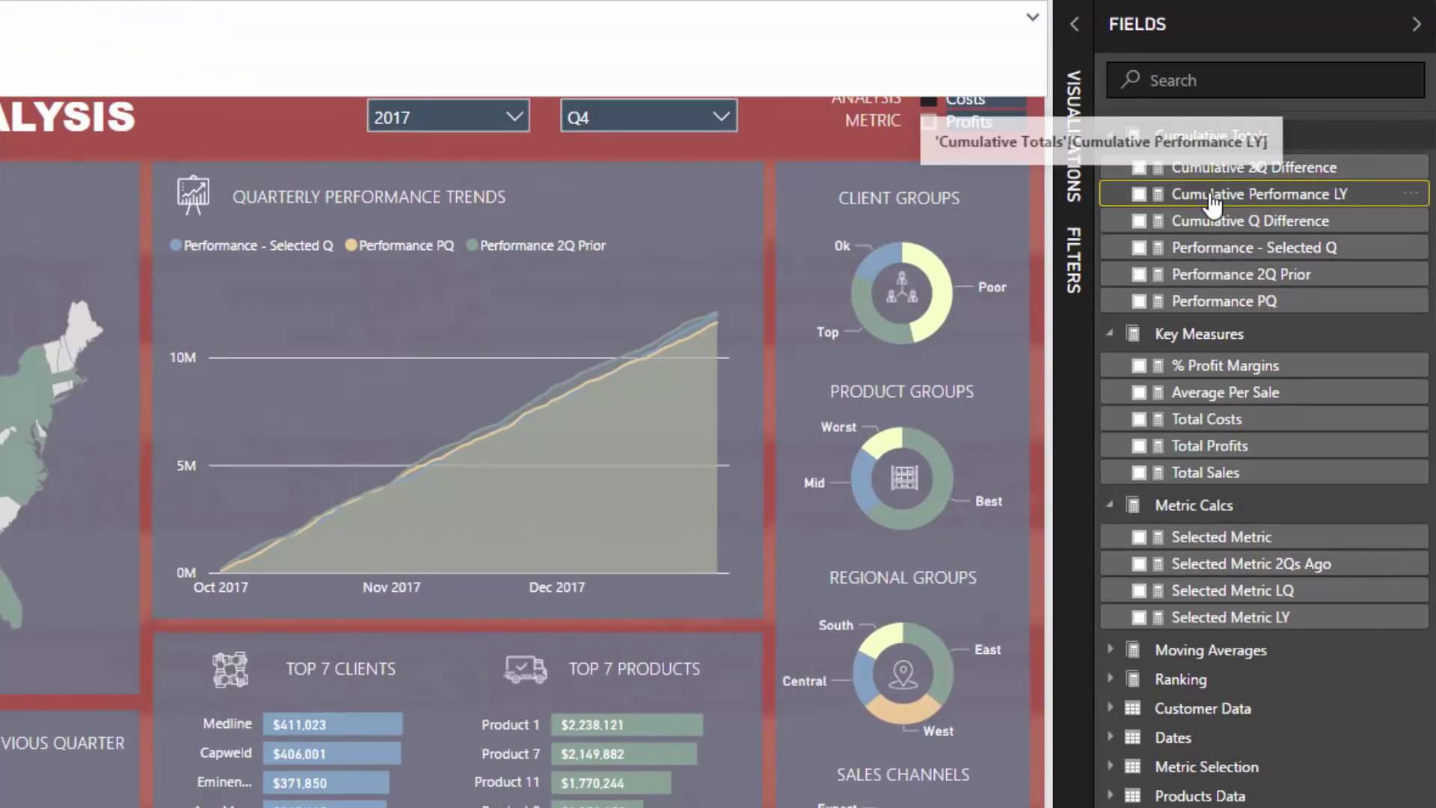
left_click(1211, 301)
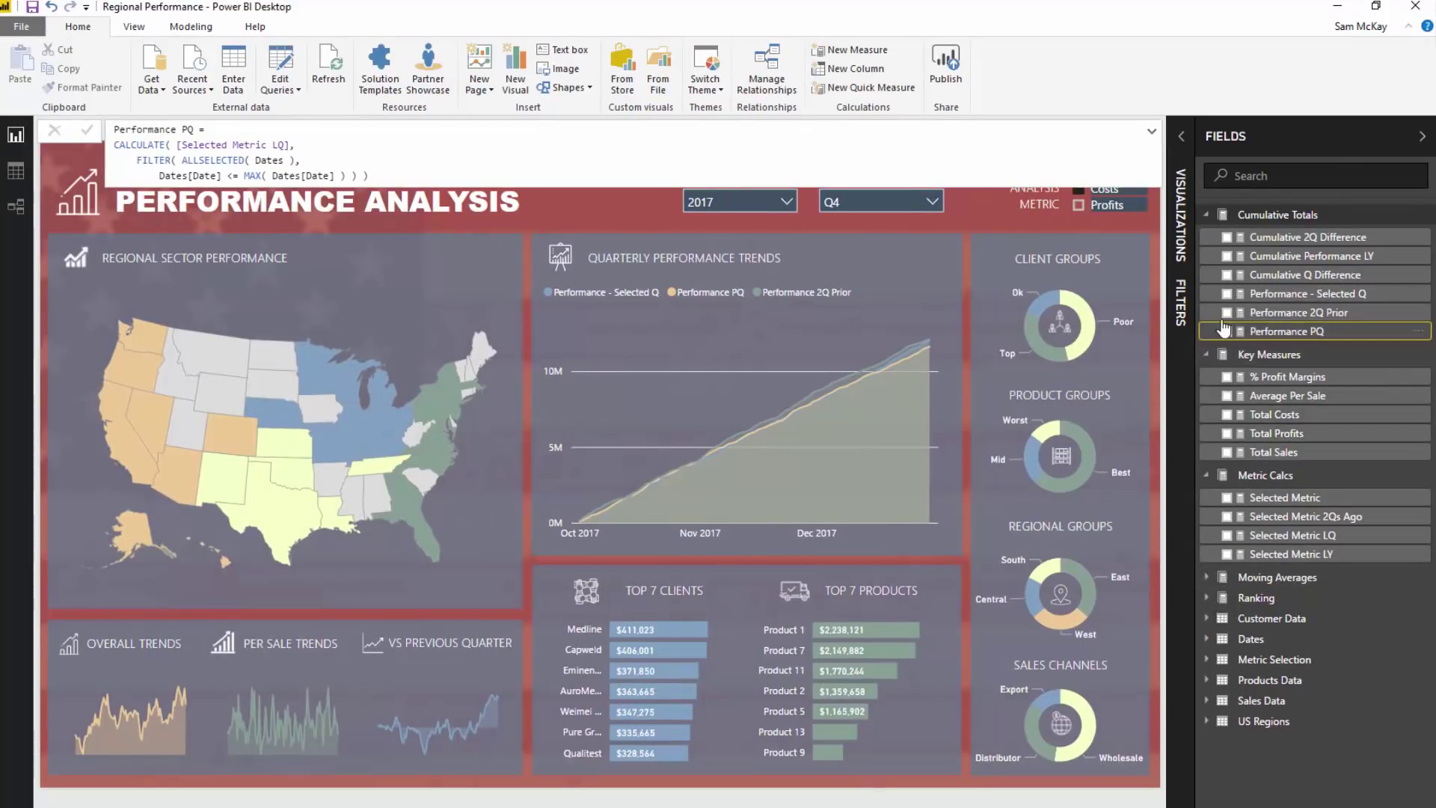
Step: Examine Performance - Selected Q: its Selected Metric reference and cumulative ALLSELECTED Dates filter
left_click(1261, 294)
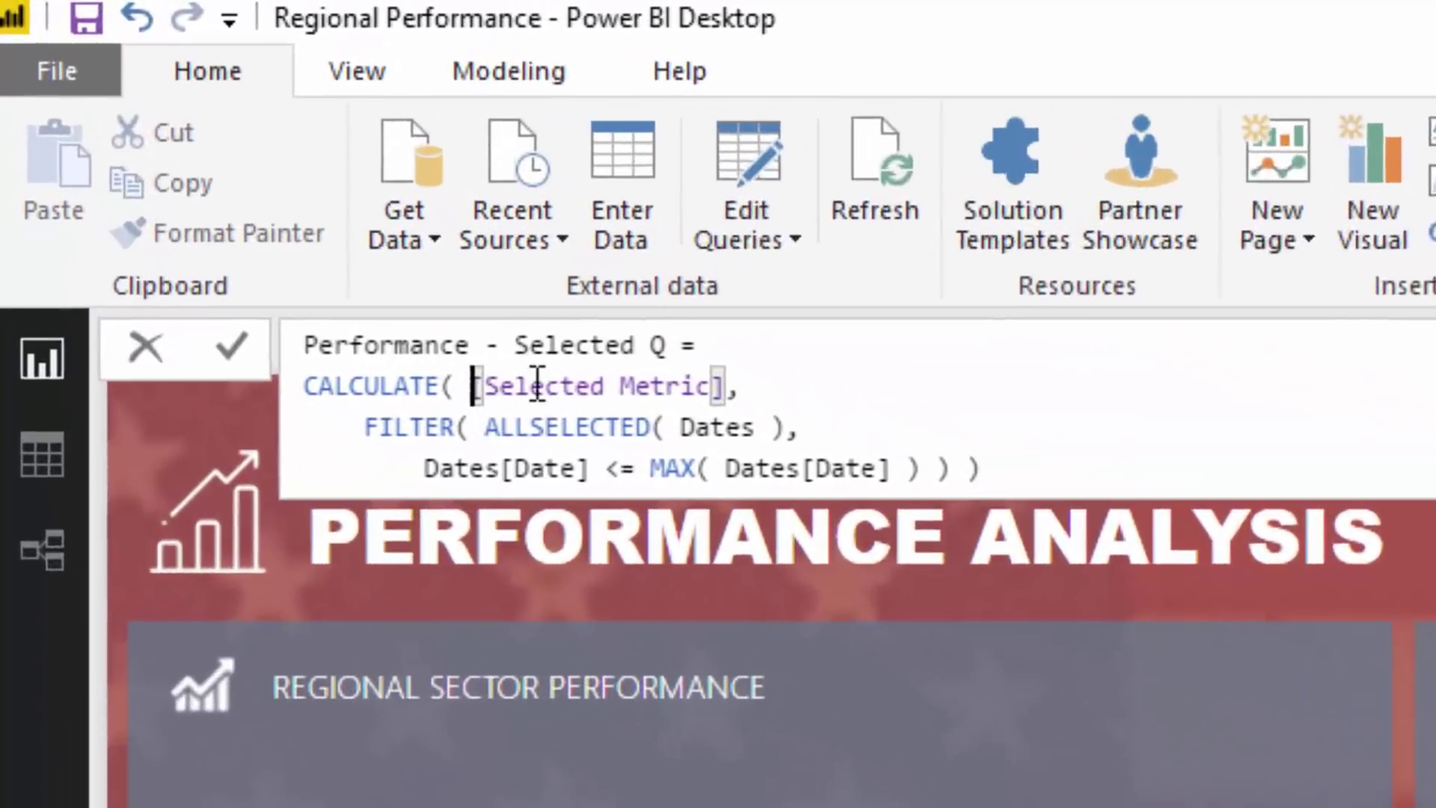
left_click_drag(177, 145, 276, 146)
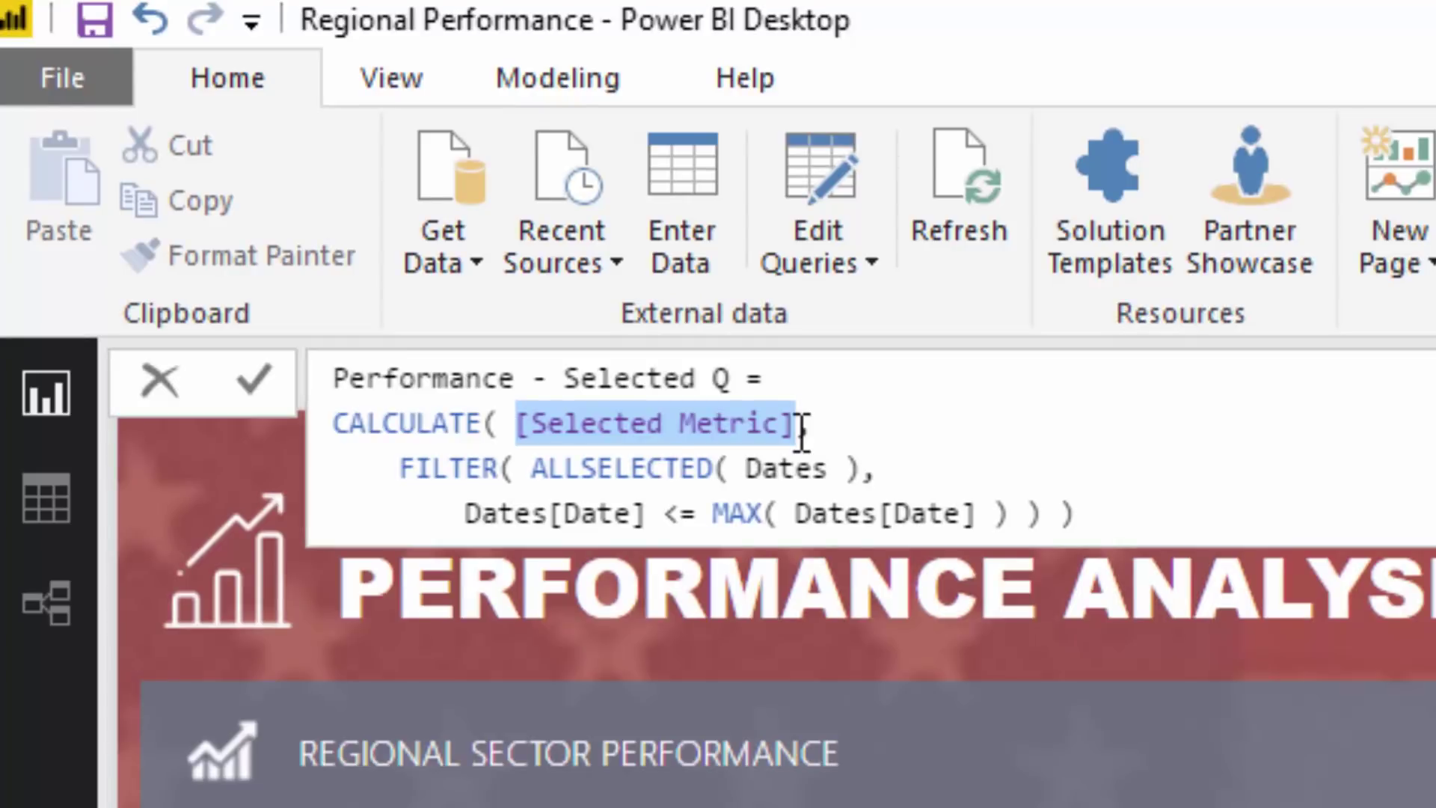
left_click_drag(1100, 513, 344, 478)
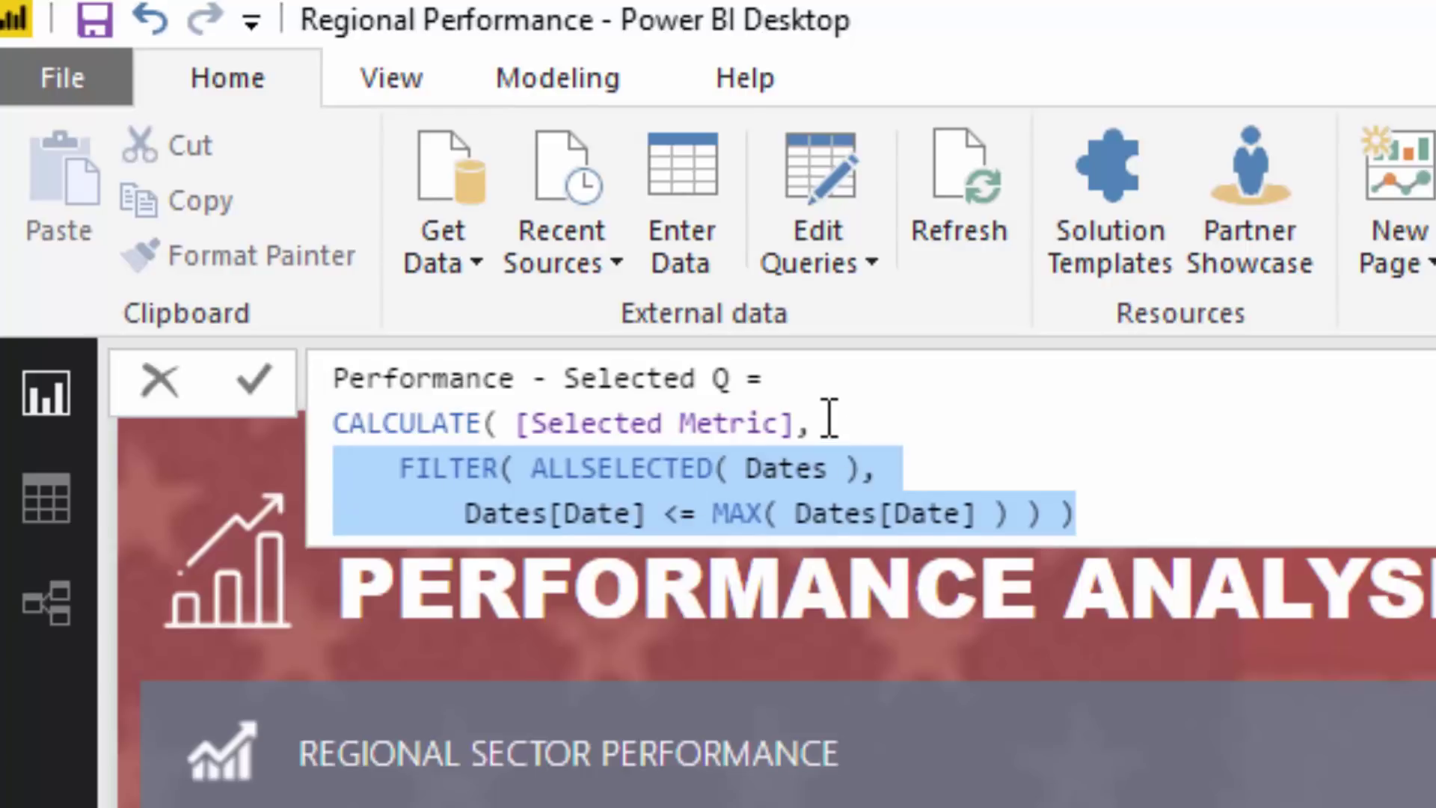
left_click_drag(795, 423, 530, 425)
left_click(1003, 464)
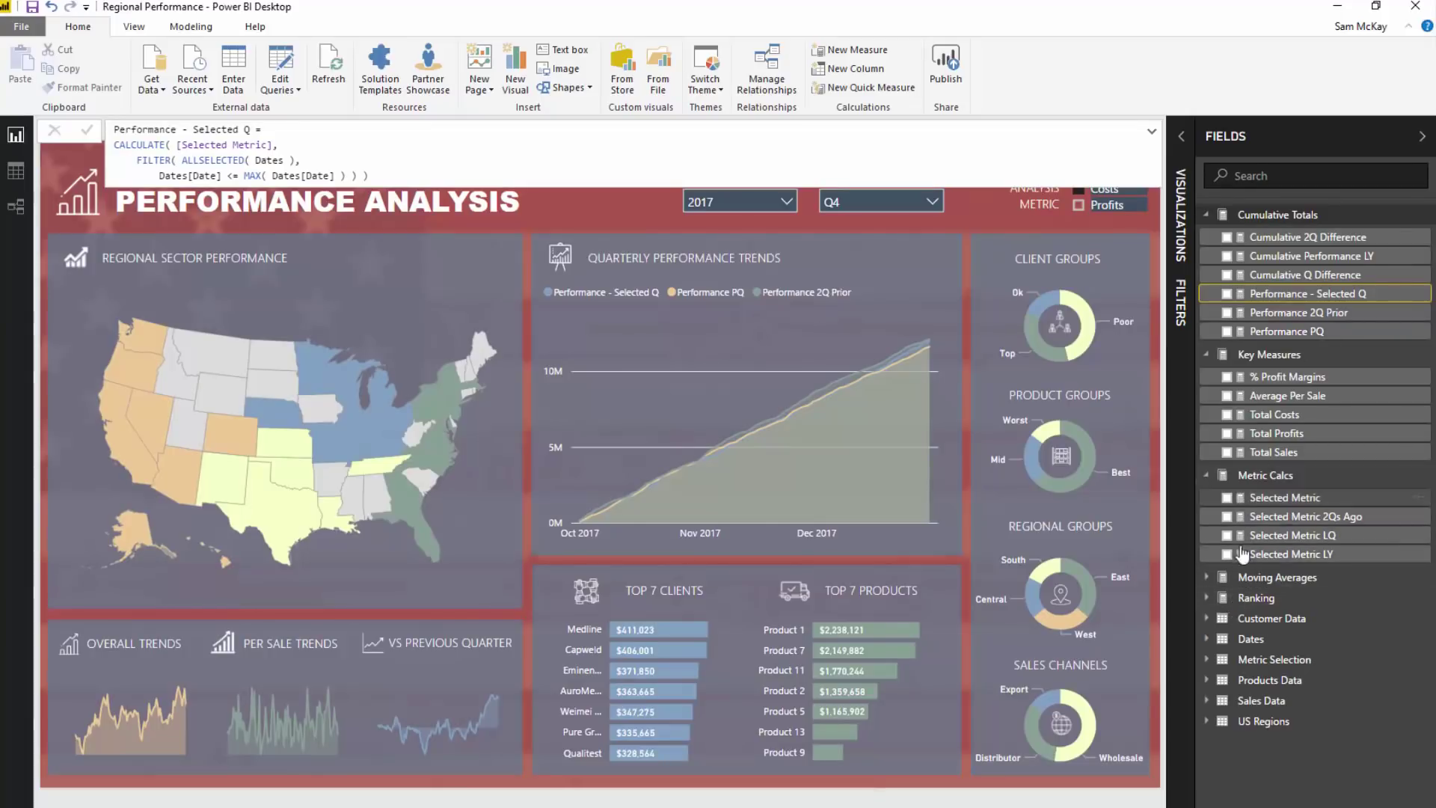
Step: Expand Moving Averages and Ranking and inspect Performance 2Q Prior, Performance PQ, Cumulative 2Q Difference and Performance - Selected Q
left_click(1292, 314)
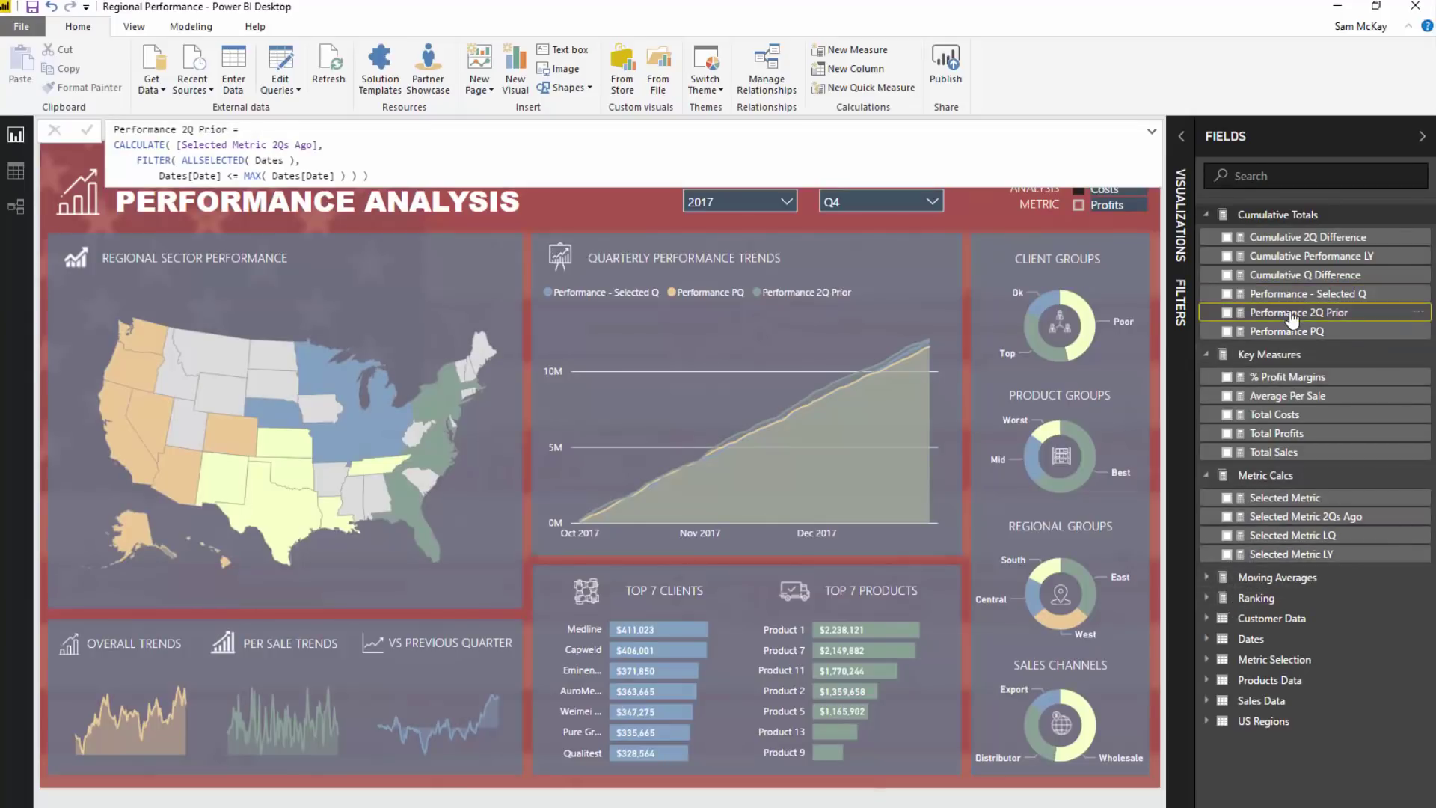
left_click(1288, 334)
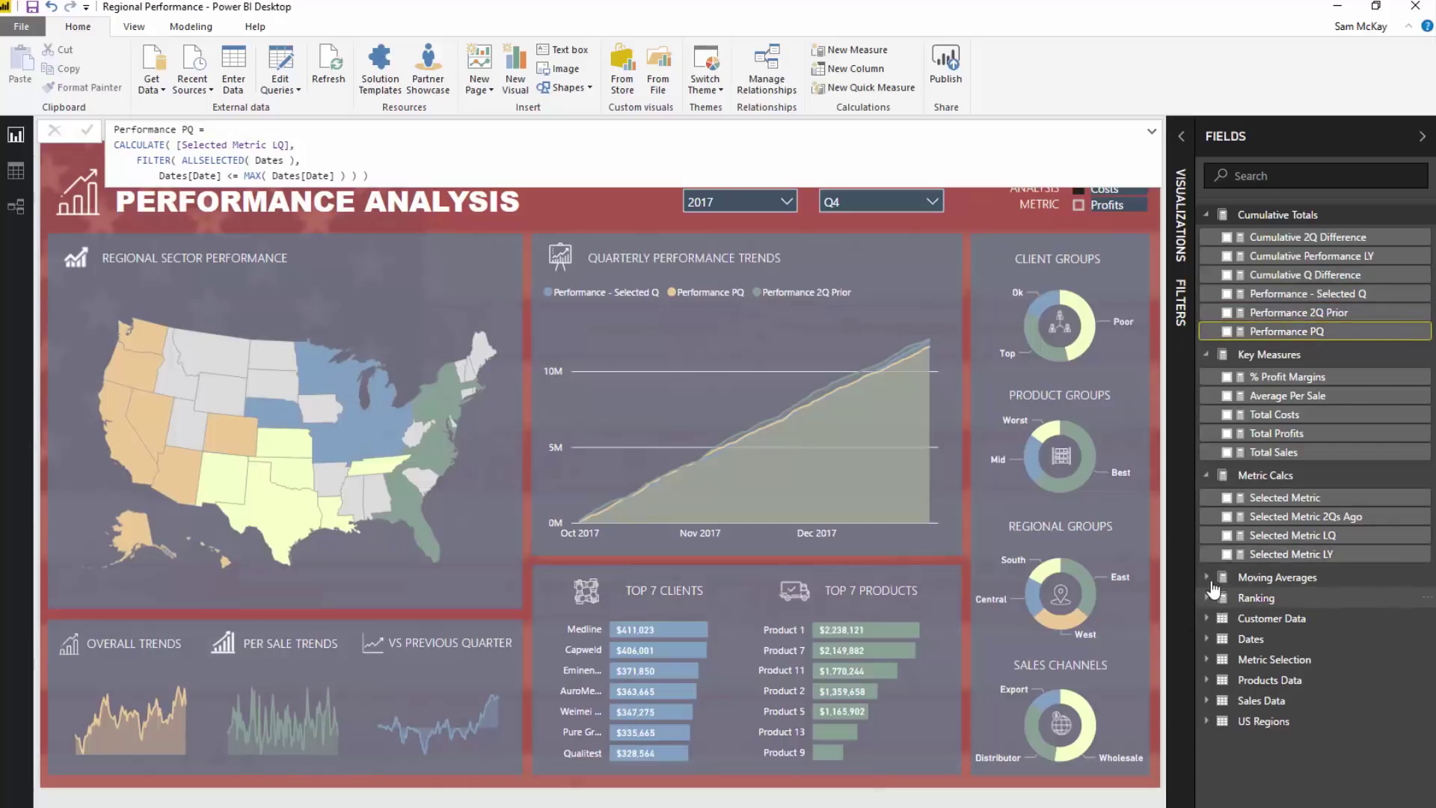
left_click(1208, 578)
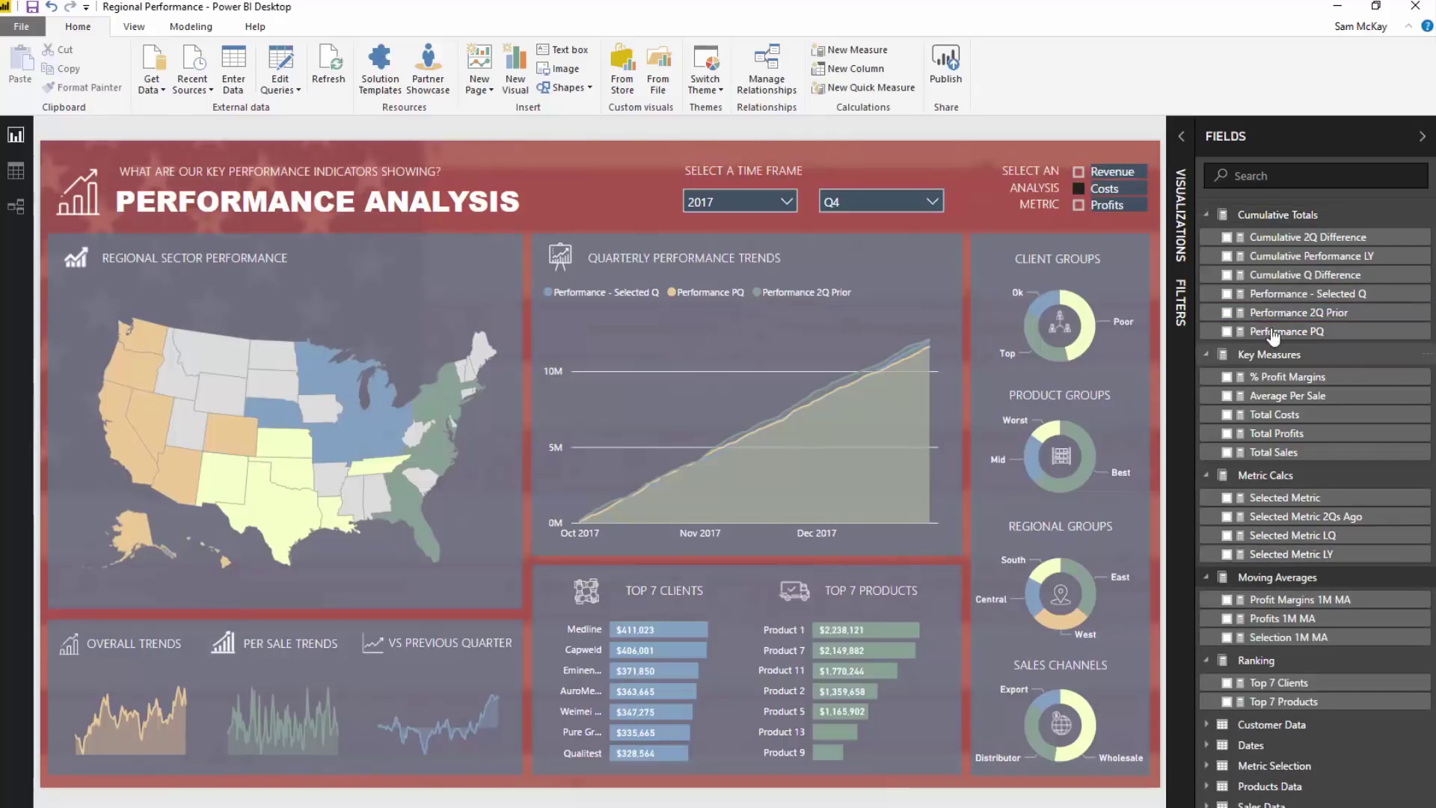
left_click(1285, 240)
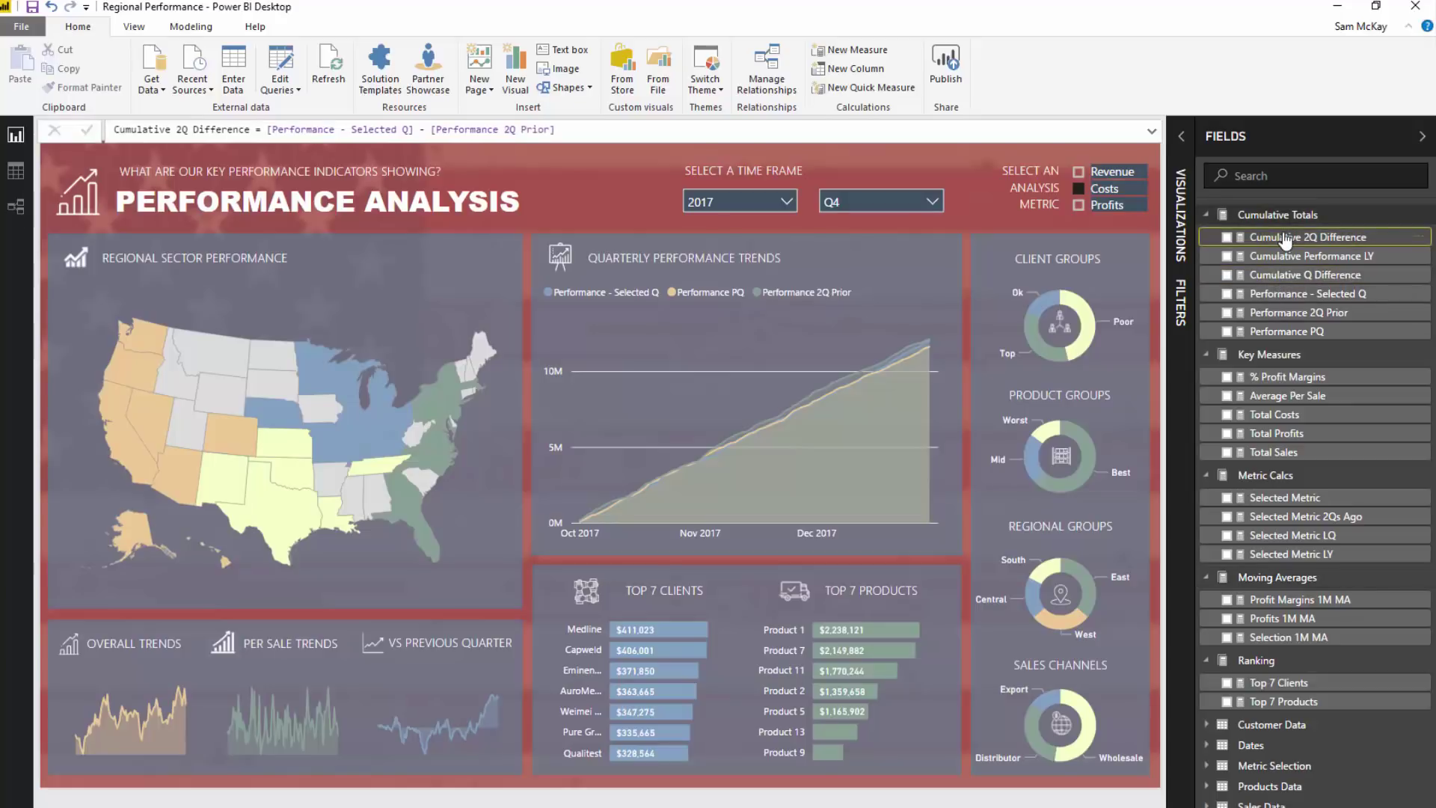
left_click(1284, 295)
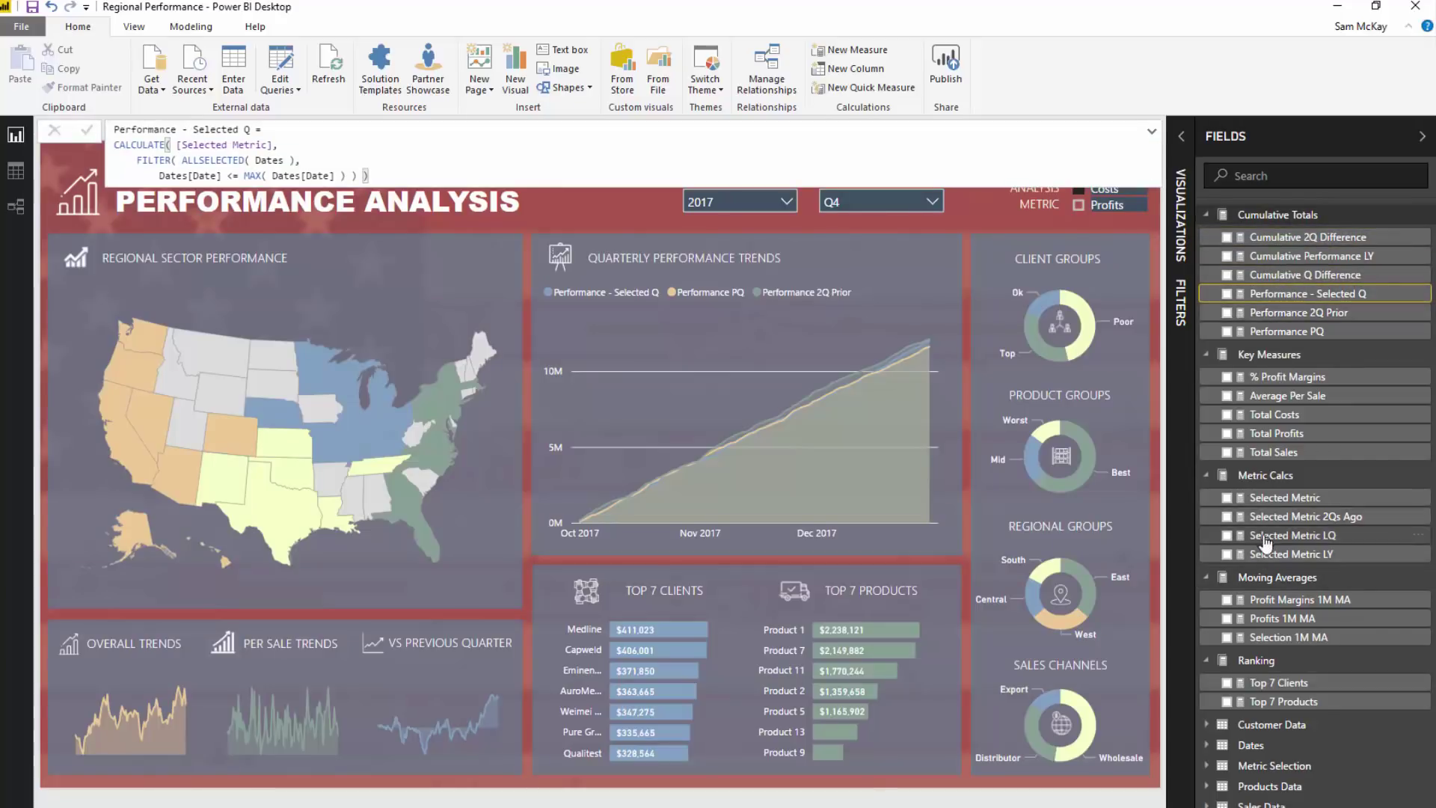
Step: Examine the Selected Metric LY CALCULATE expression and the Selected Metric LQ reference in Performance PQ
left_click(1265, 555)
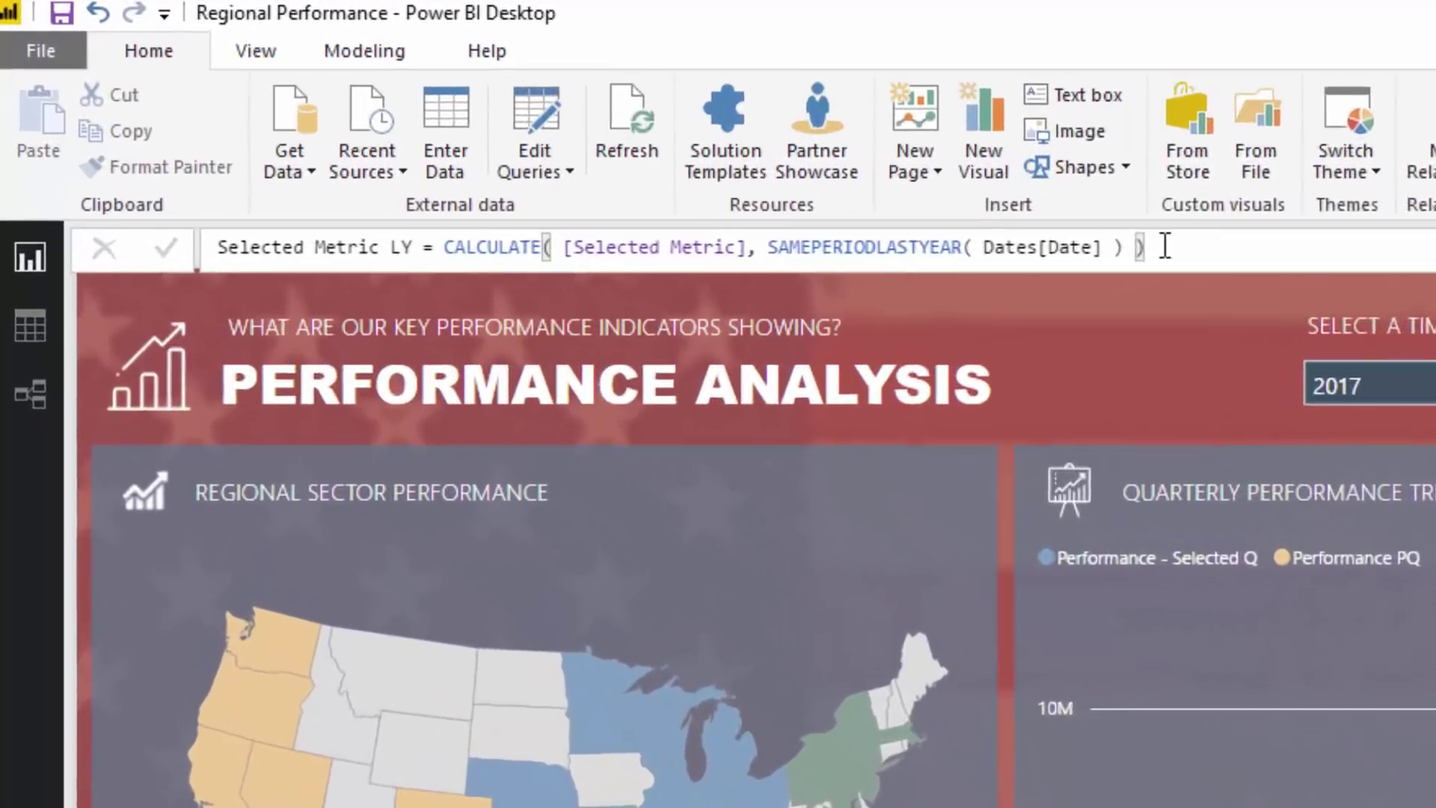
left_click_drag(757, 163, 291, 167)
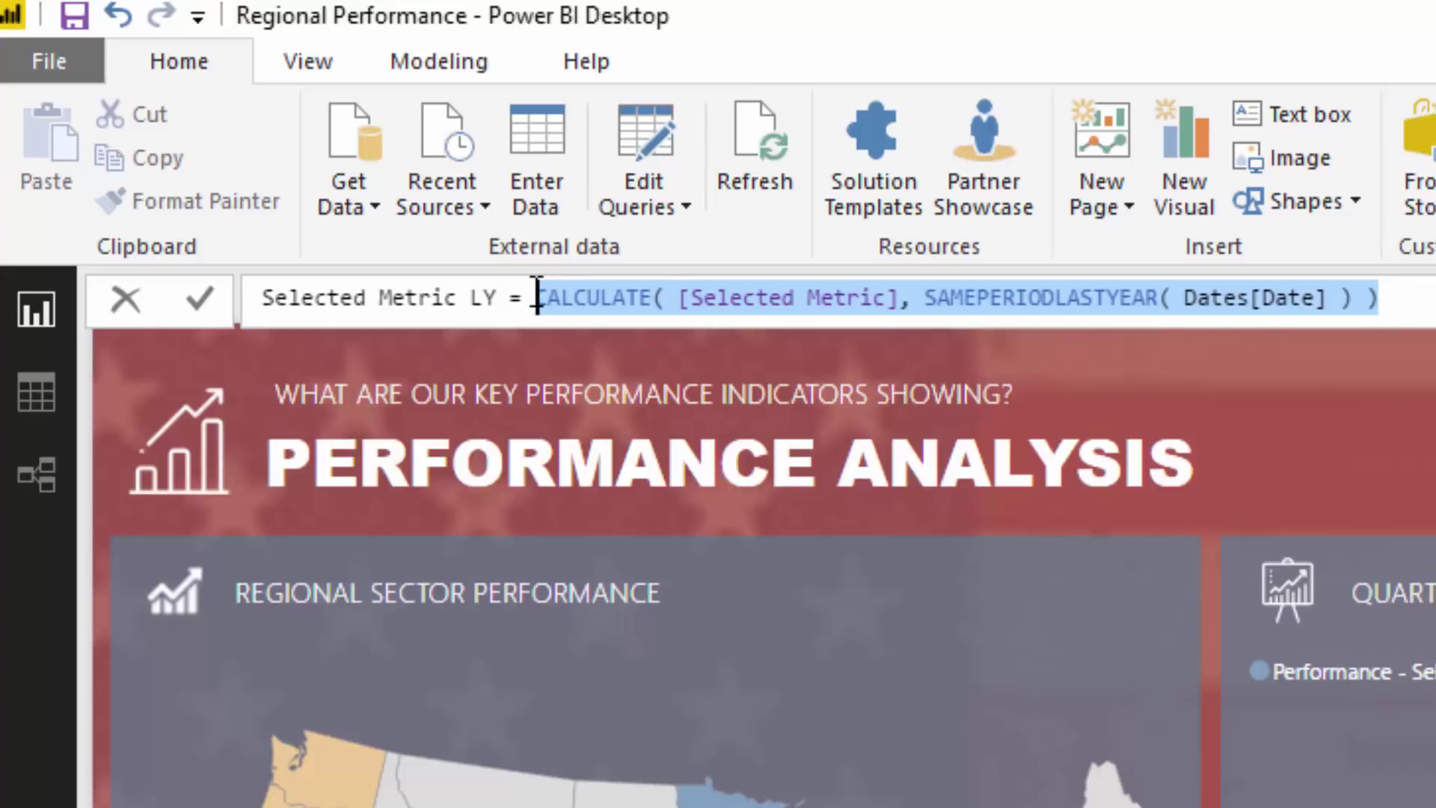
left_click_drag(535, 292, 899, 299)
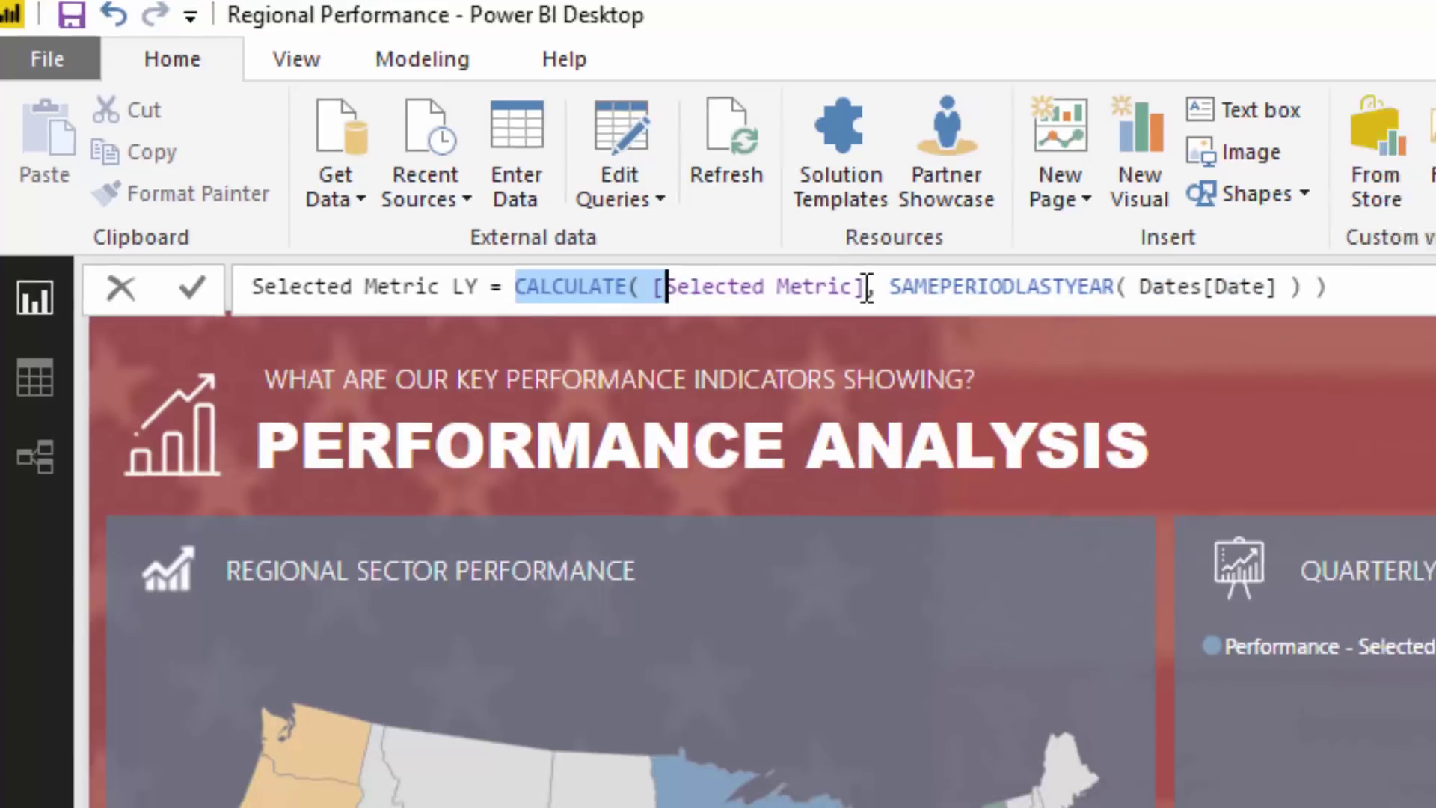
left_click(864, 288)
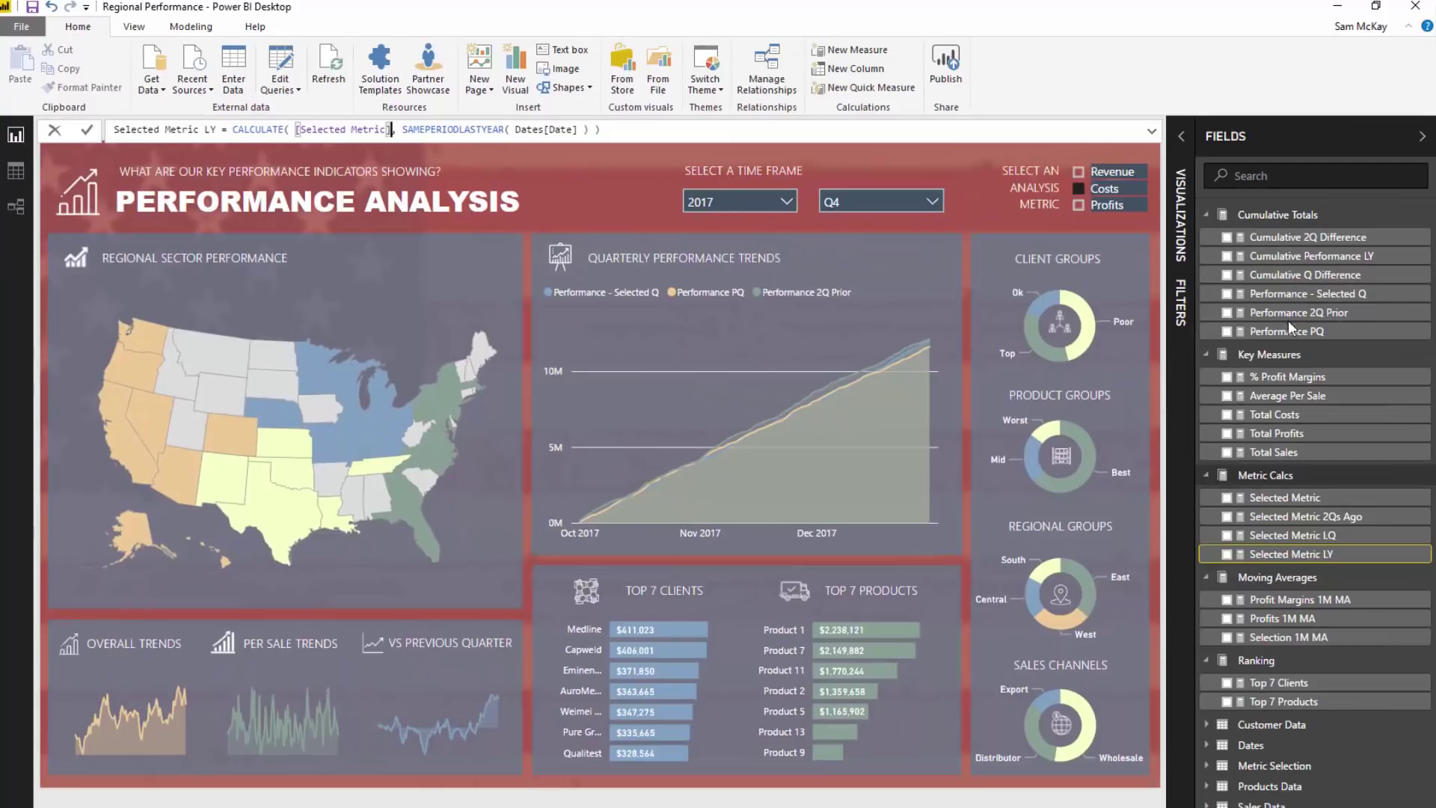
left_click(1301, 332)
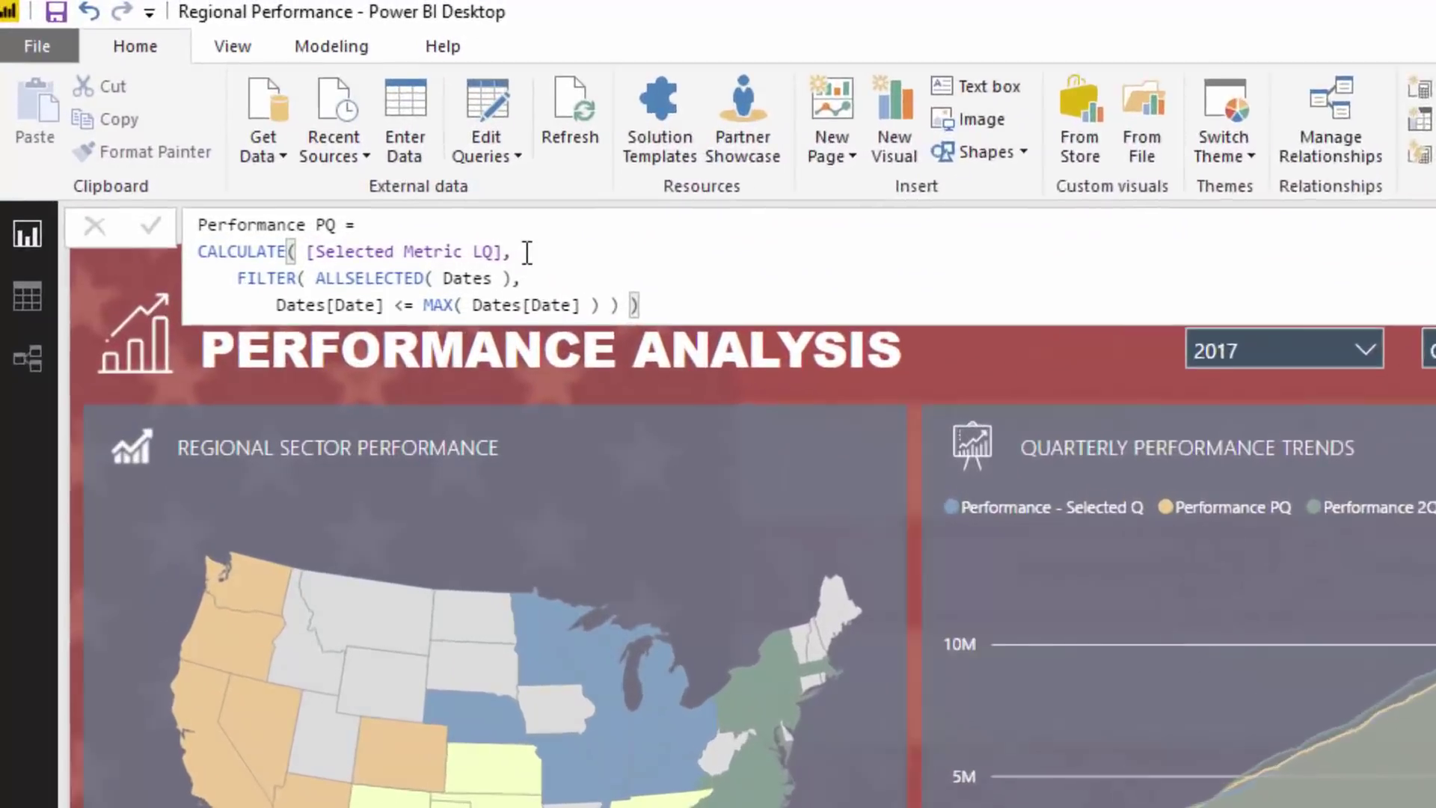
left_click_drag(320, 158, 188, 158)
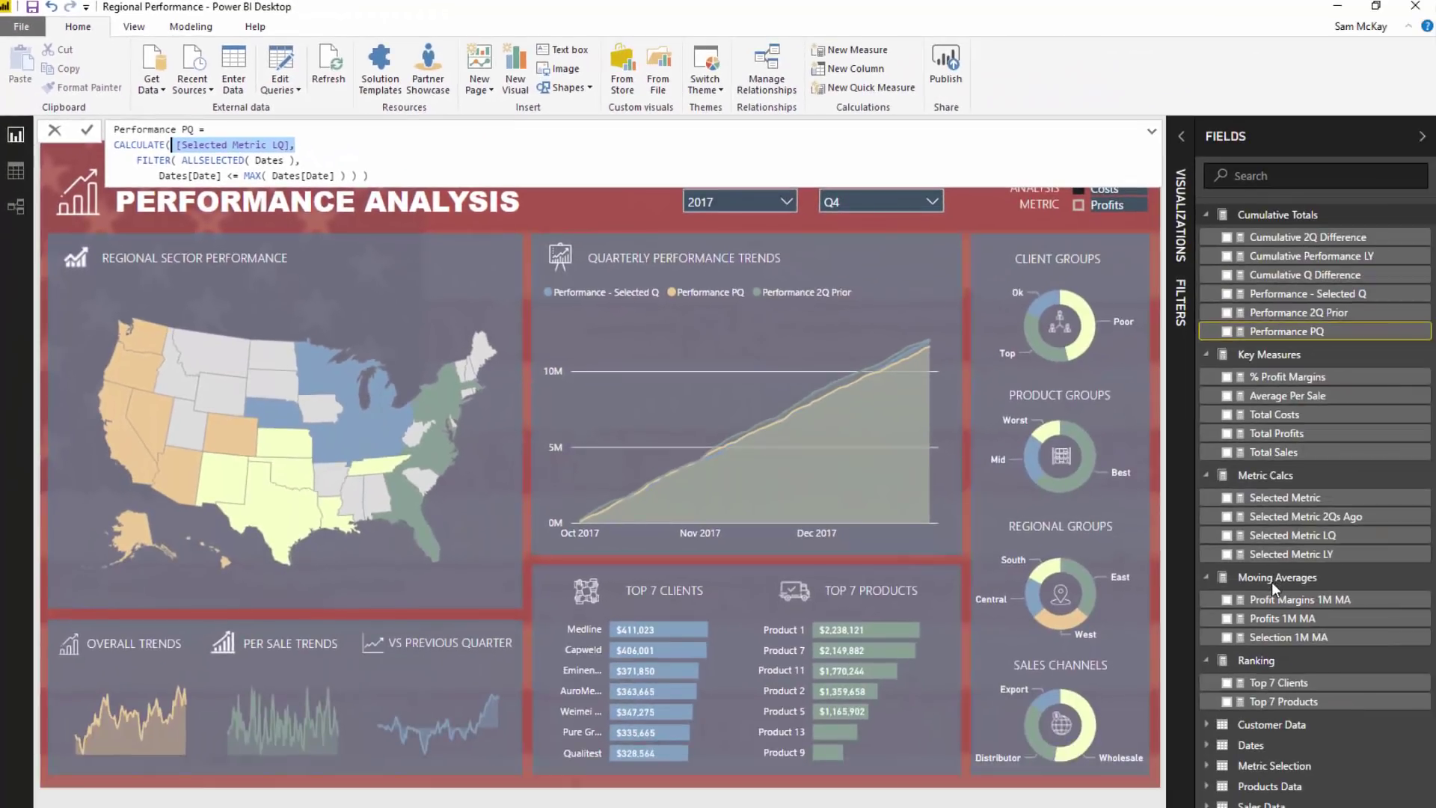
Step: Inspect the Top 7 Clients RANKX formula and its Selected Metric references
left_click(1271, 684)
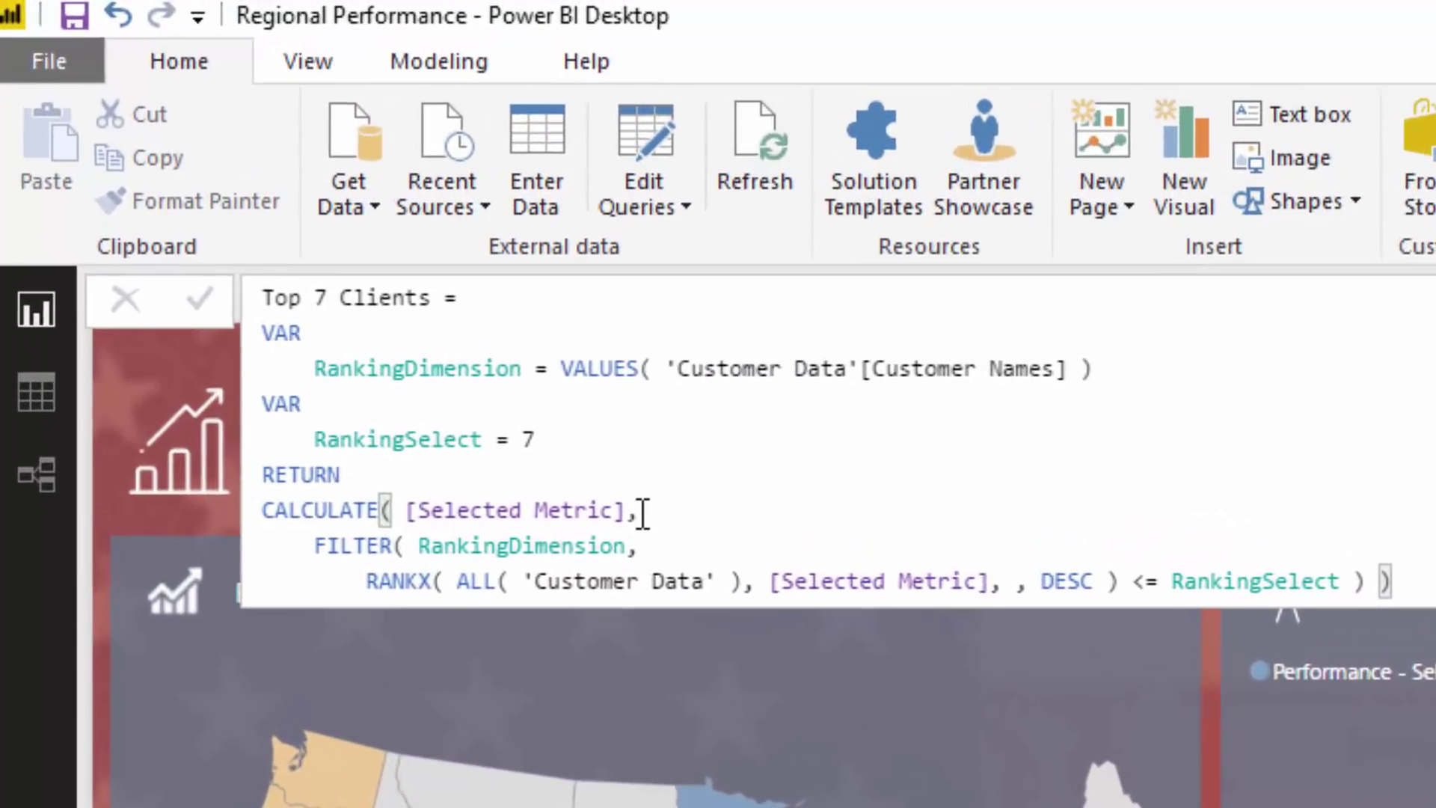
left_click_drag(643, 513, 407, 513)
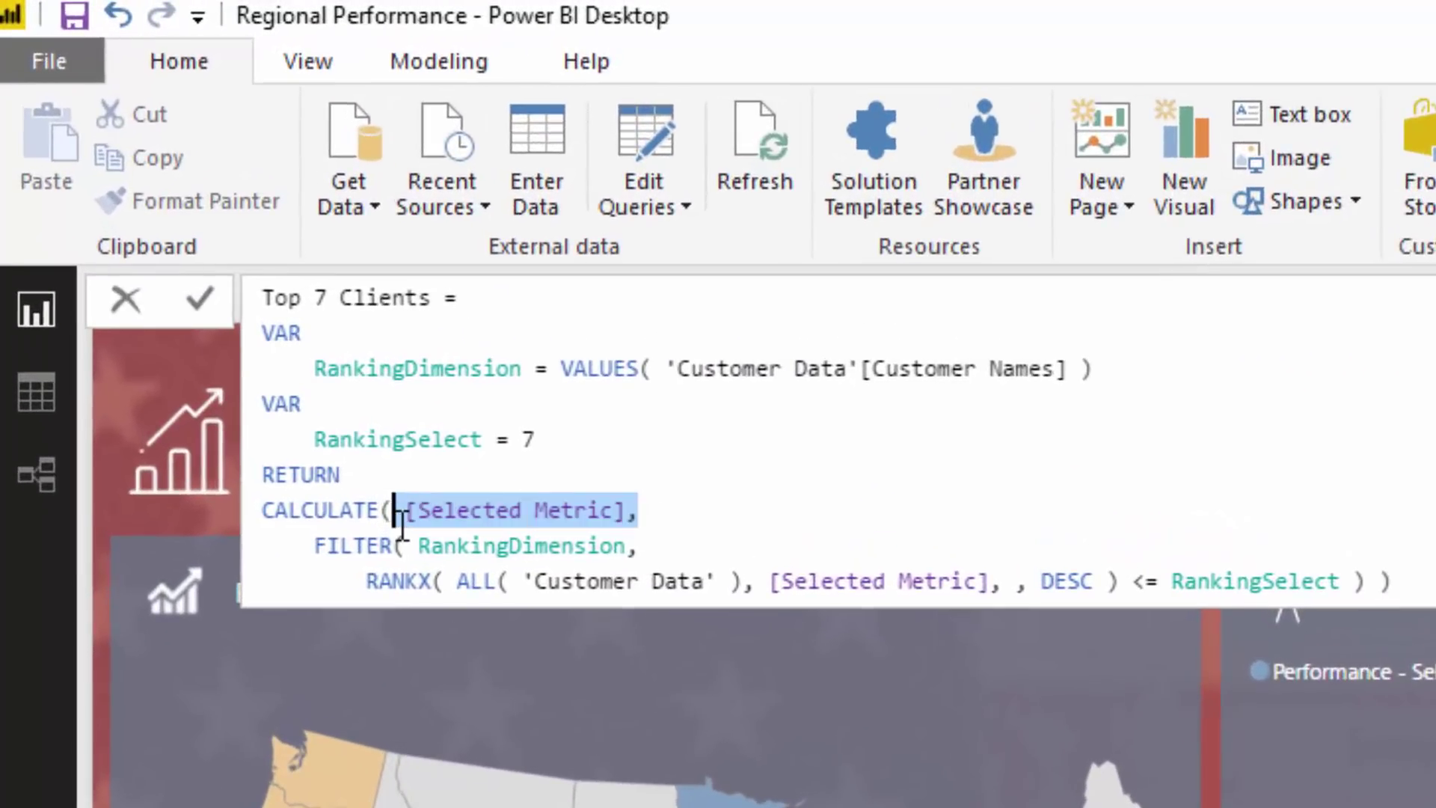
left_click_drag(1001, 583, 730, 583)
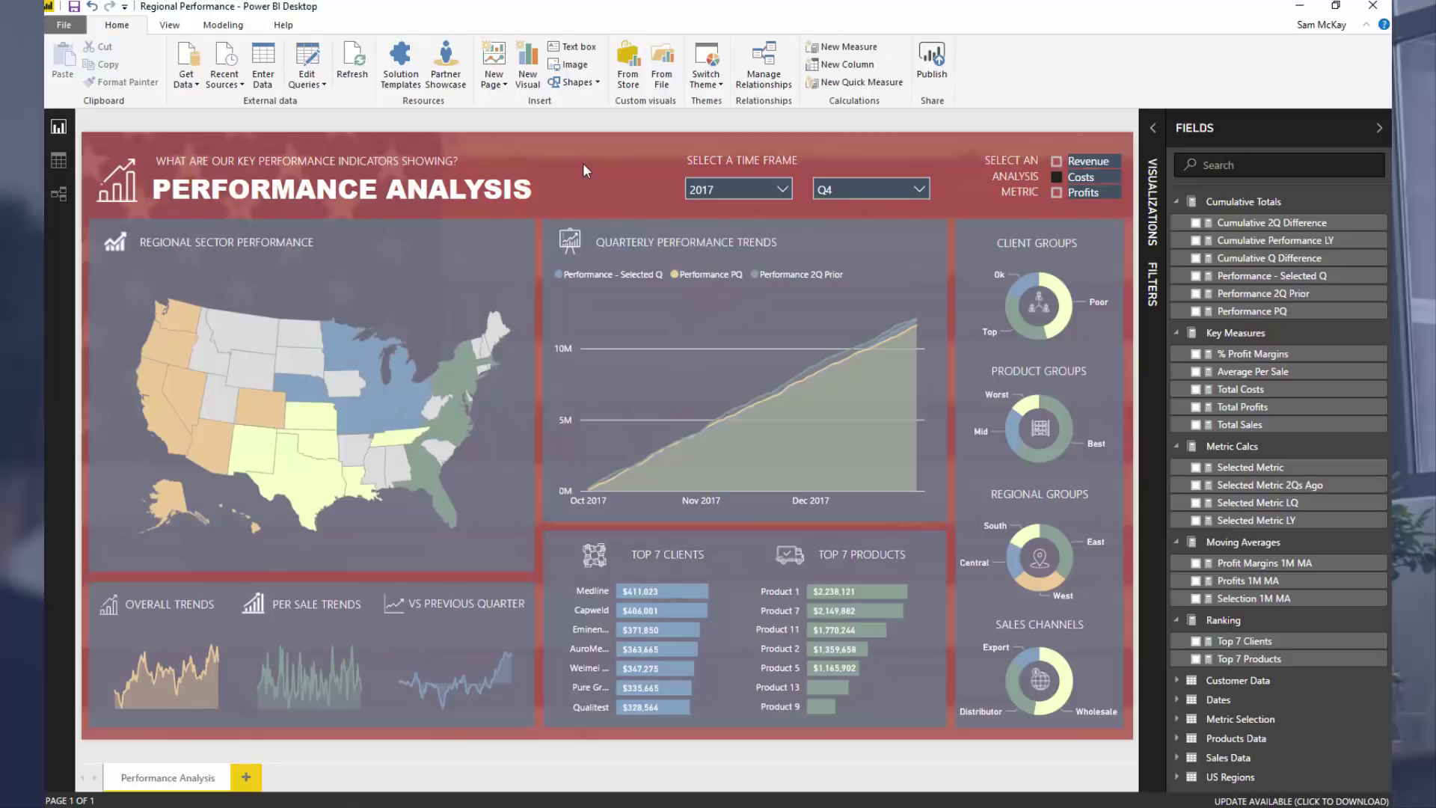
Step: Scroll the Enterprise DNA showcase page down to the Regional Performance live demo
mouse_move(193, 716)
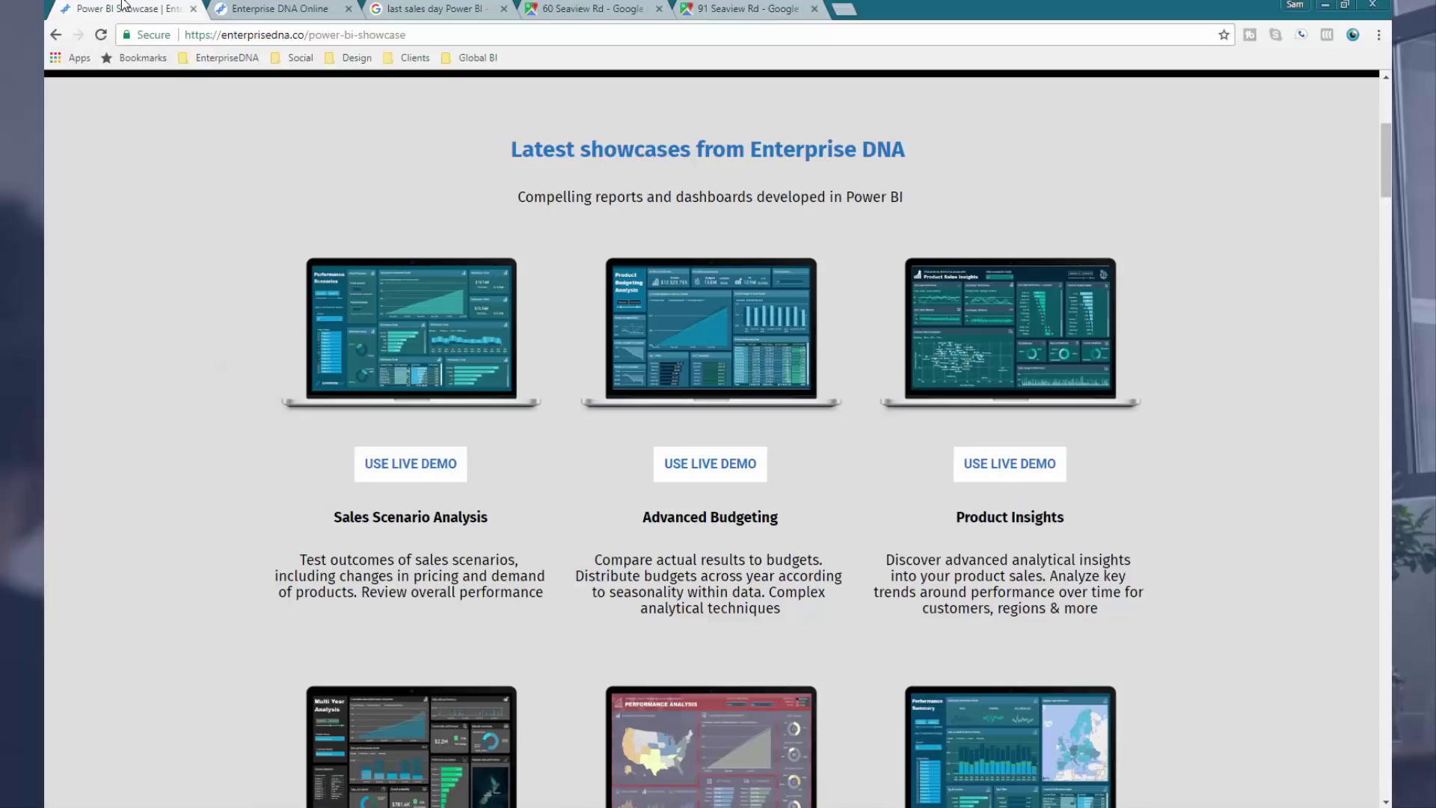
scroll(164, 261, "down", 5)
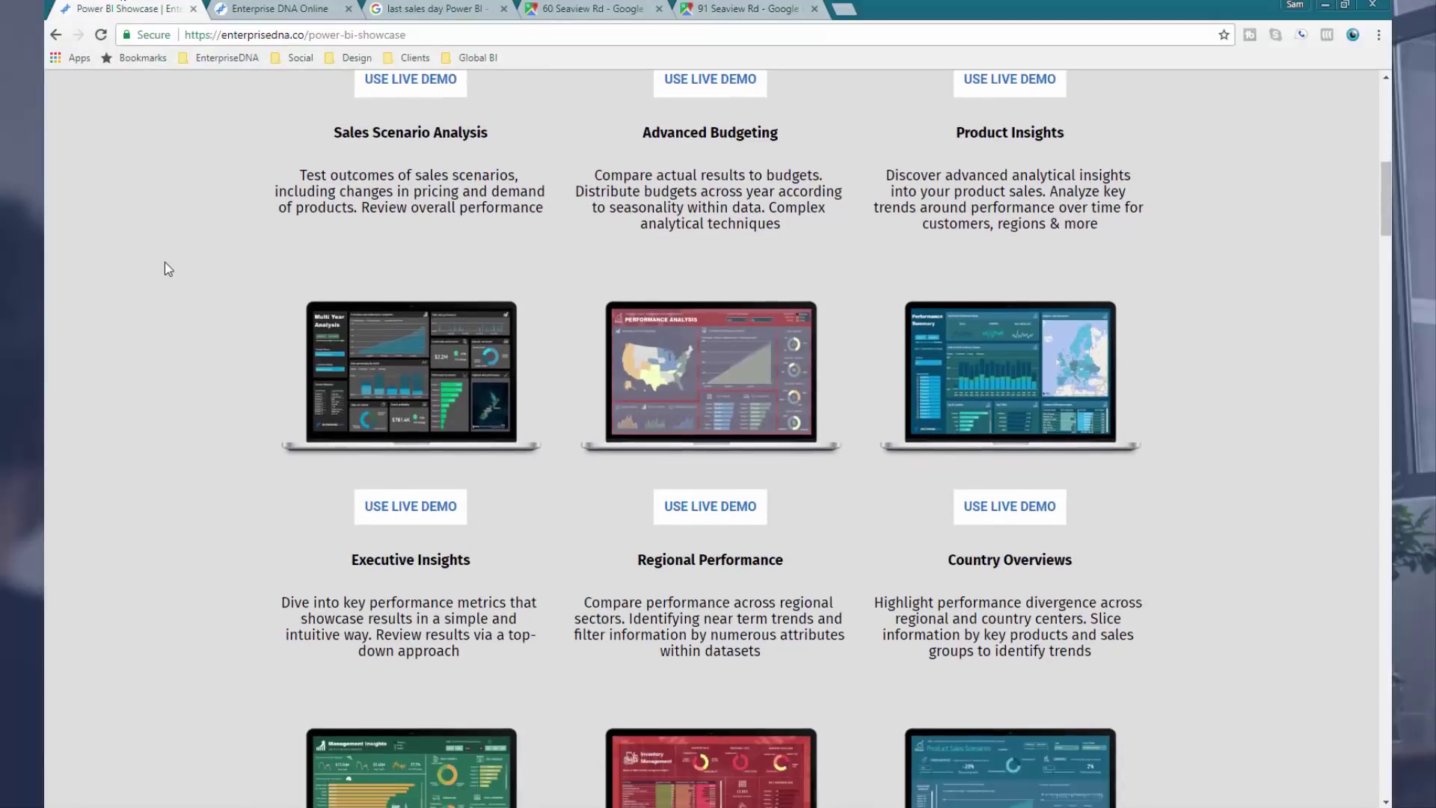